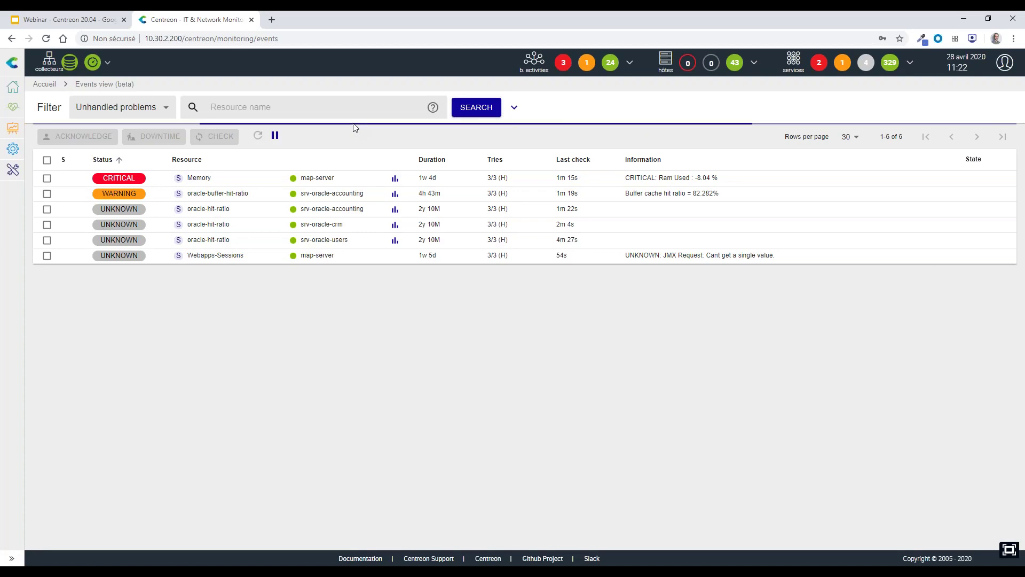
triple_click(149, 82)
click(161, 81)
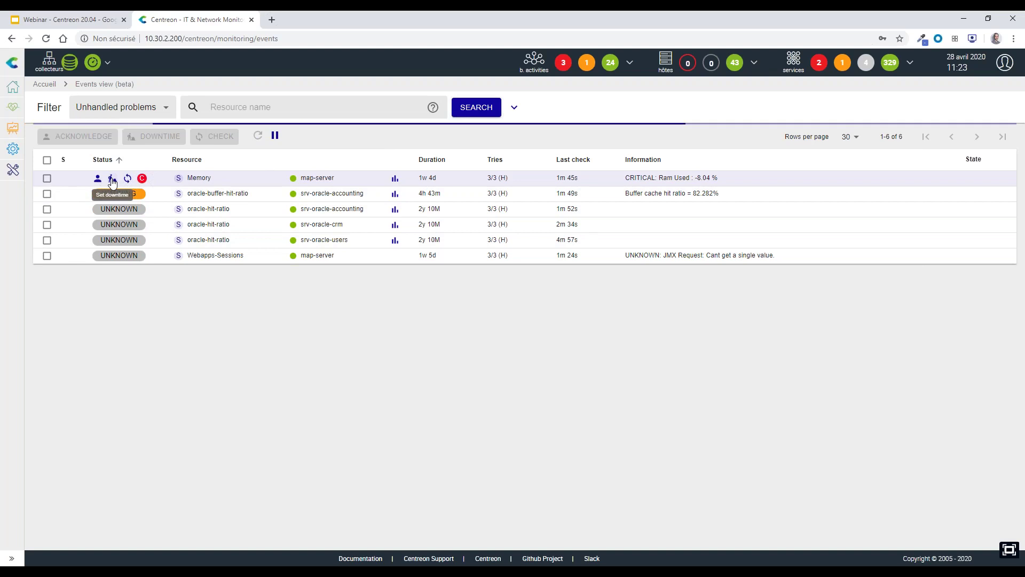
Acknowledge the critical Memory service on map-server.
click(112, 179)
click(542, 427)
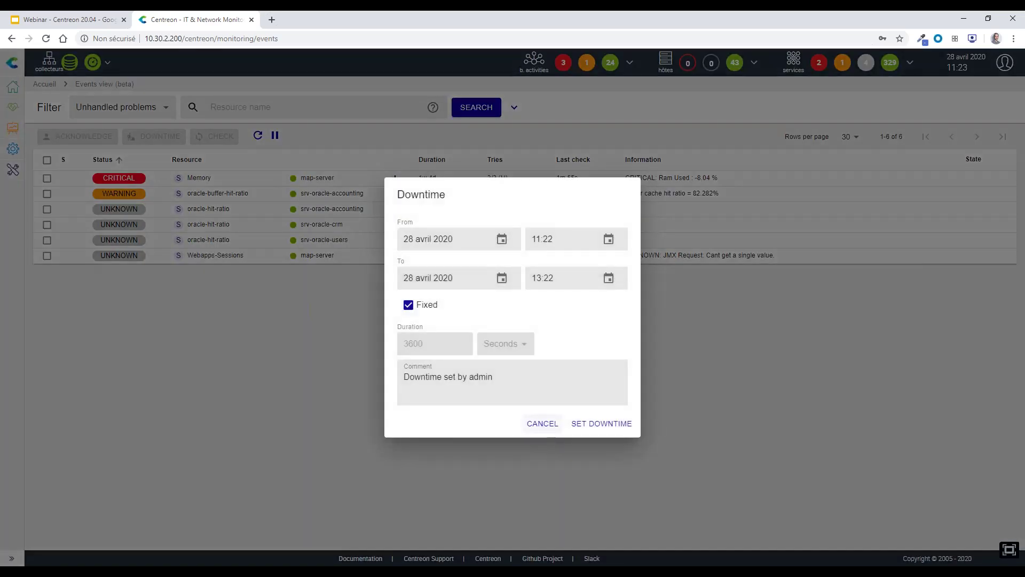
click(98, 181)
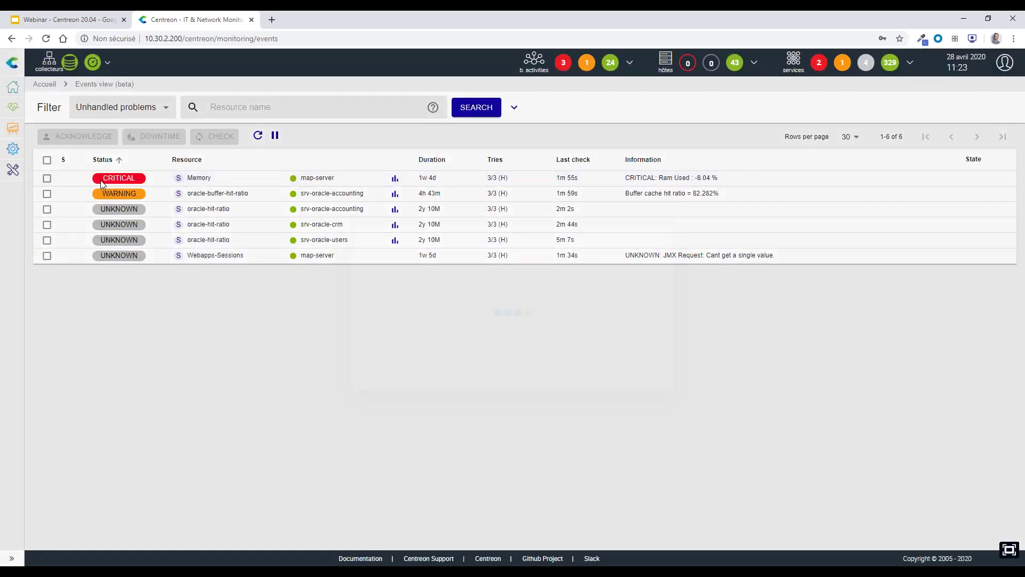
click(648, 377)
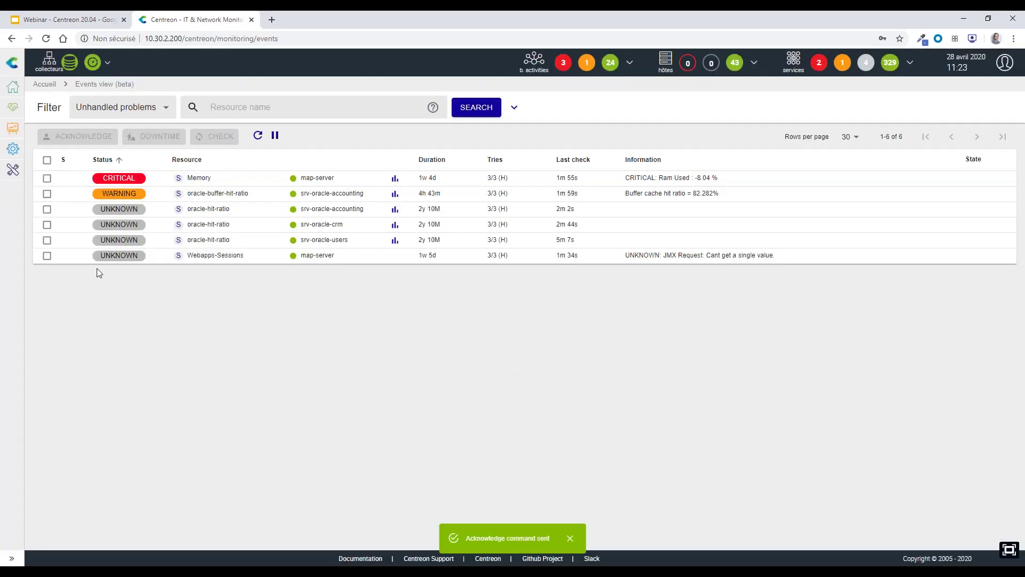
Set a downtime on the three unknown oracle-hit-ratio services of srv-oracle-accounting, srv-oracle-crm and srv-oracle-users.
click(47, 209)
click(47, 224)
click(47, 240)
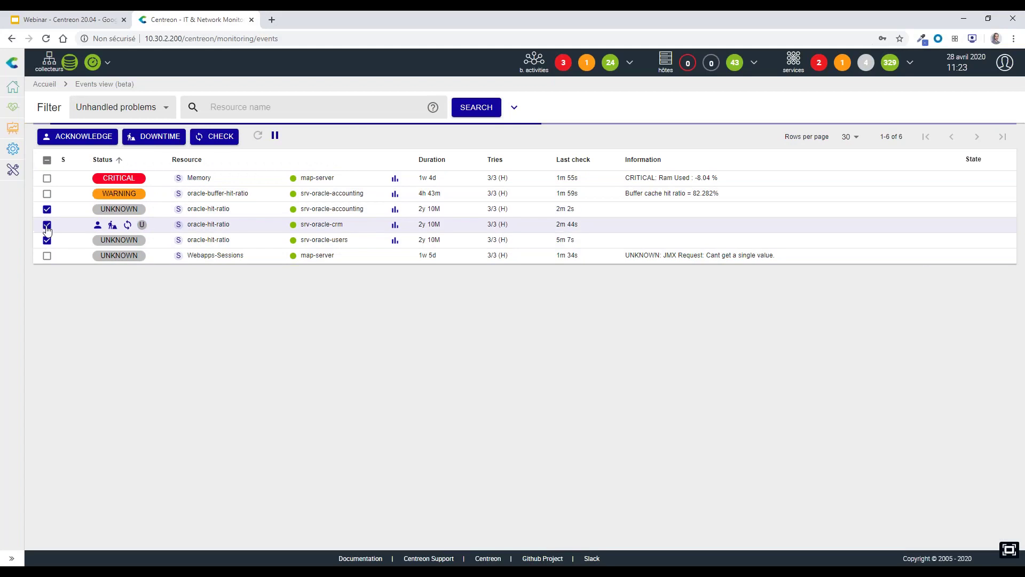
click(160, 139)
click(630, 425)
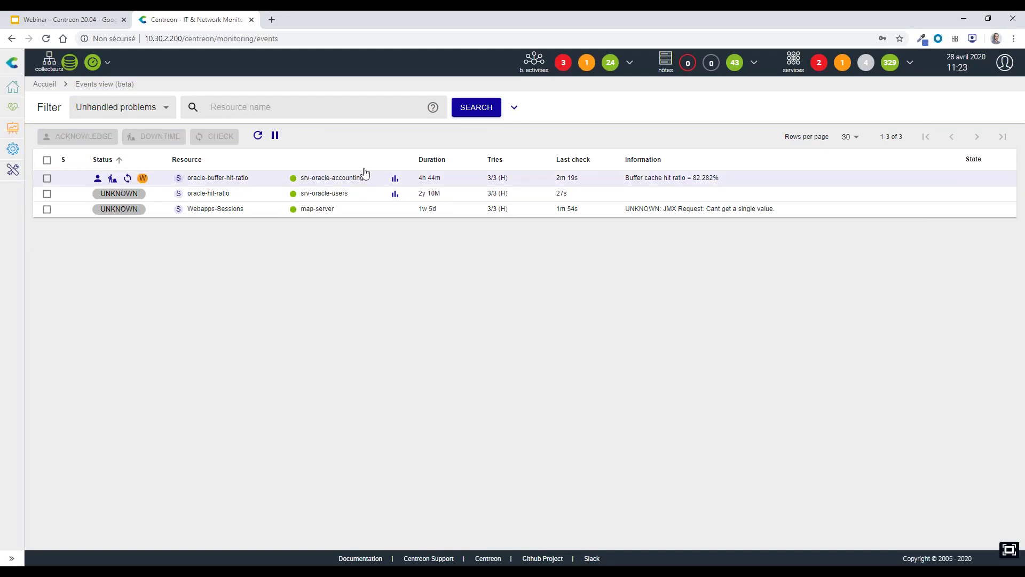
Filter the events by Resource problems and examine the state of the acknowledged and downtimed services.
click(160, 107)
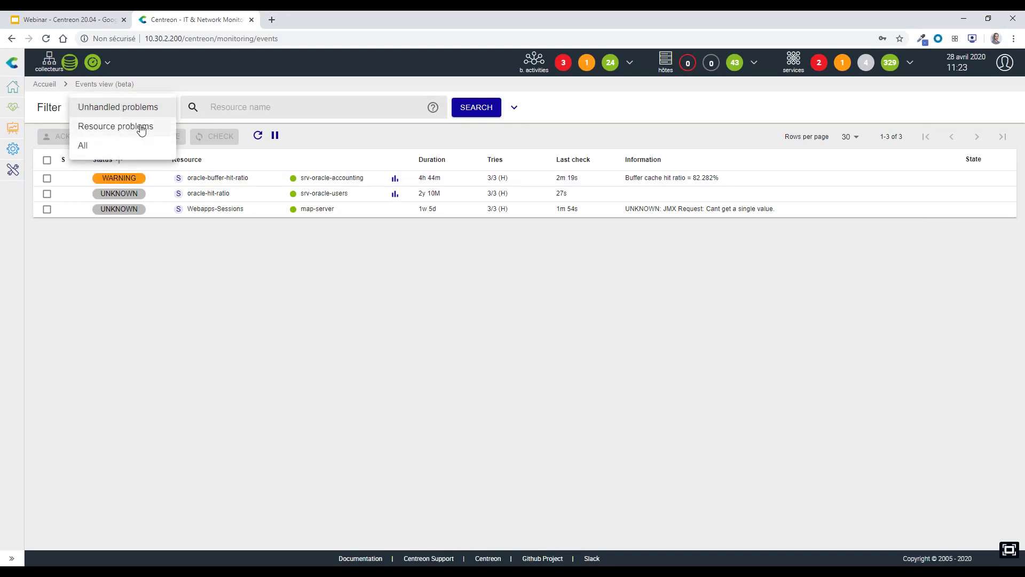
click(140, 125)
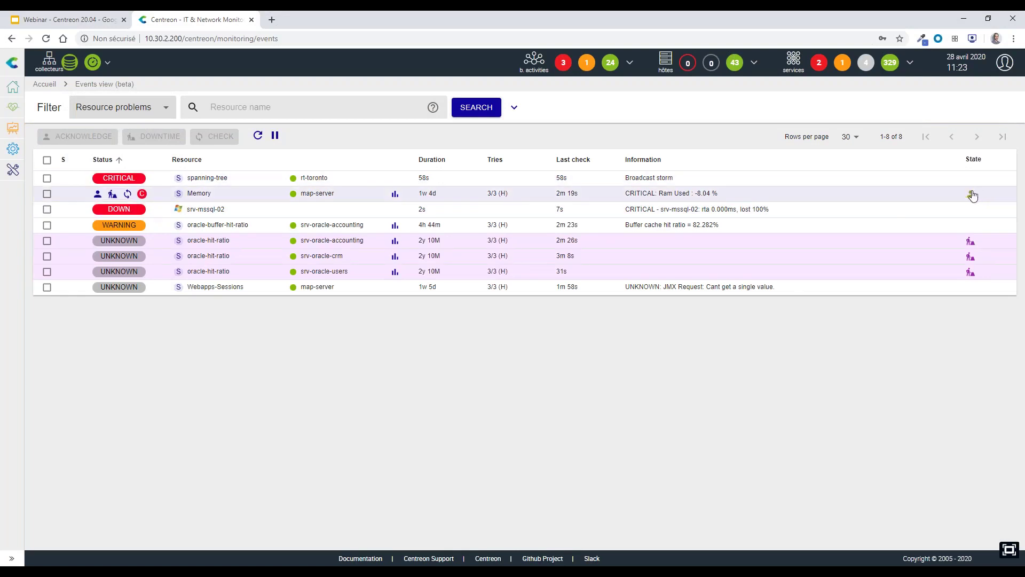
mouse_move(971, 195)
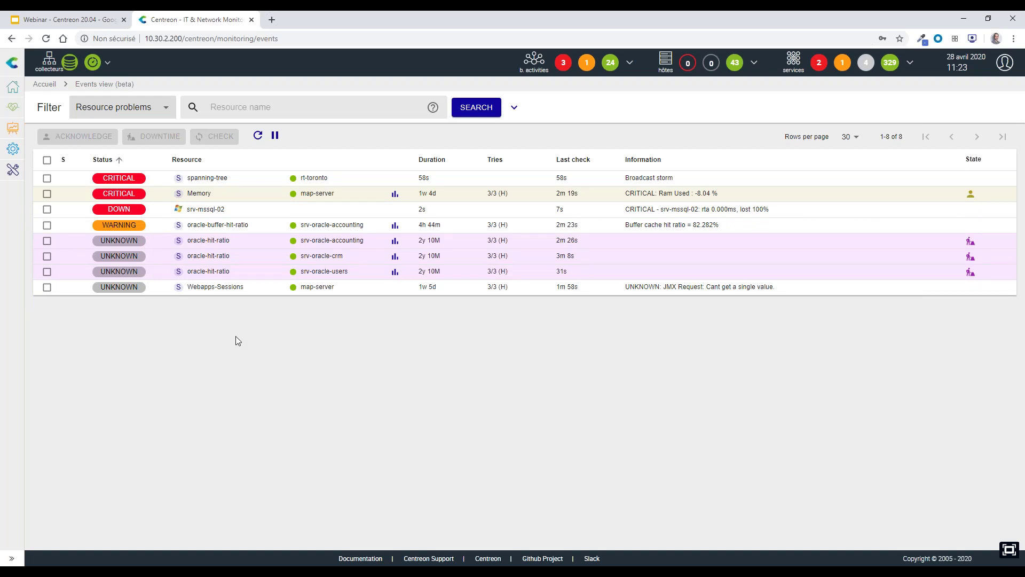
mouse_move(212, 209)
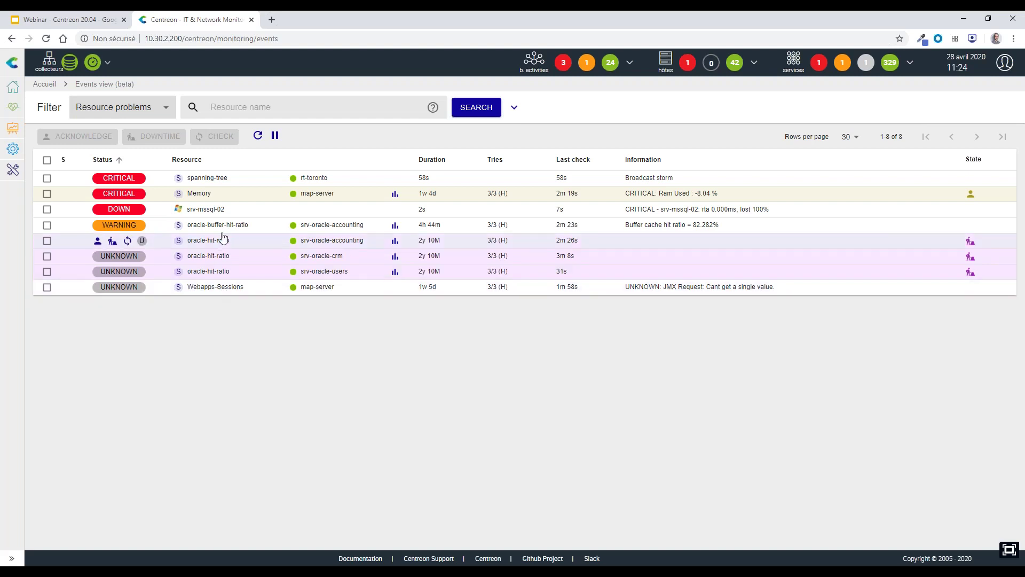
Filter the events by All and preview the traffic-internal graph of fw-berlin.
click(160, 107)
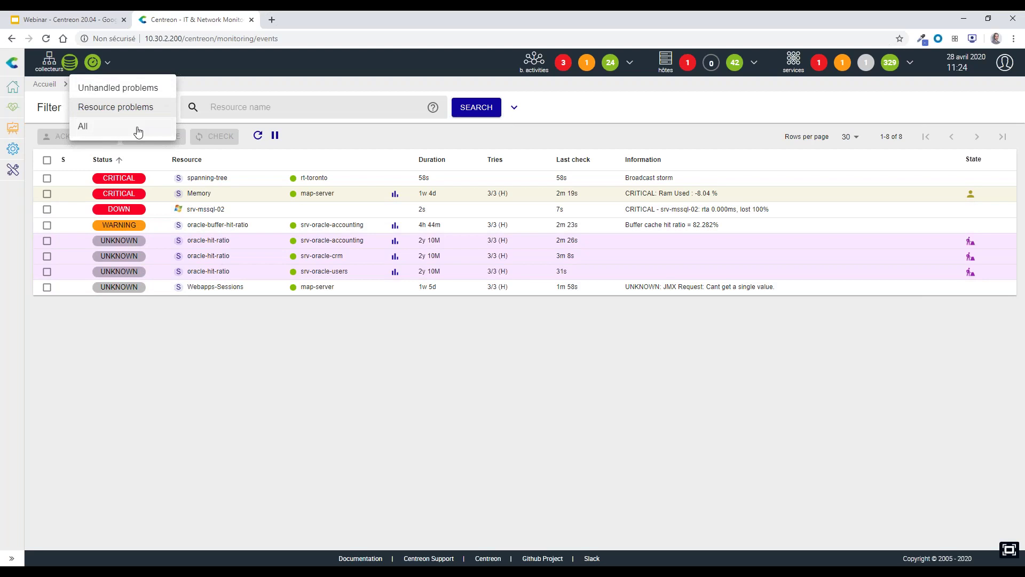
click(138, 131)
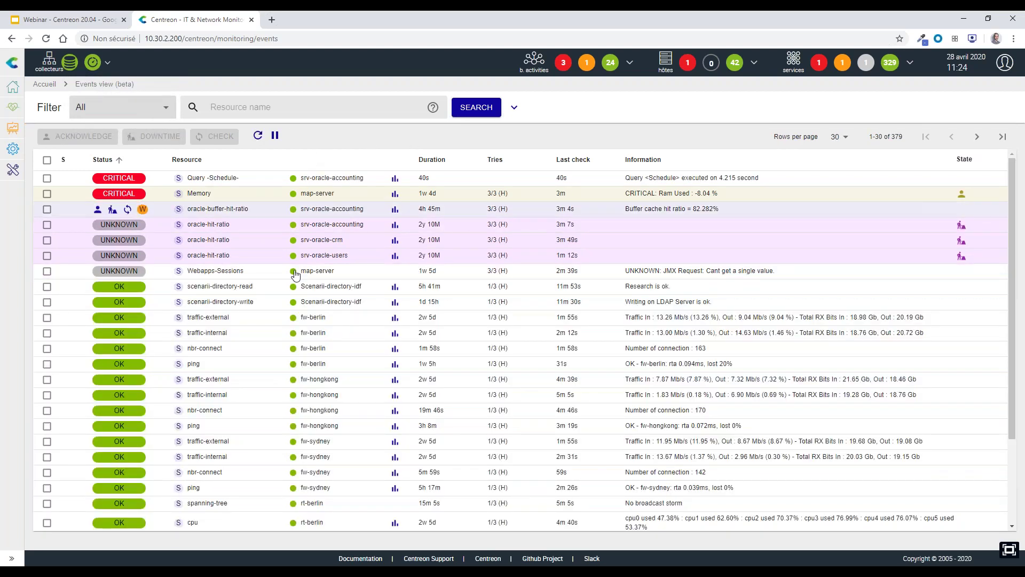
scroll(304, 432, down, 1)
scroll(307, 435, down, 2)
scroll(312, 438, up, 4)
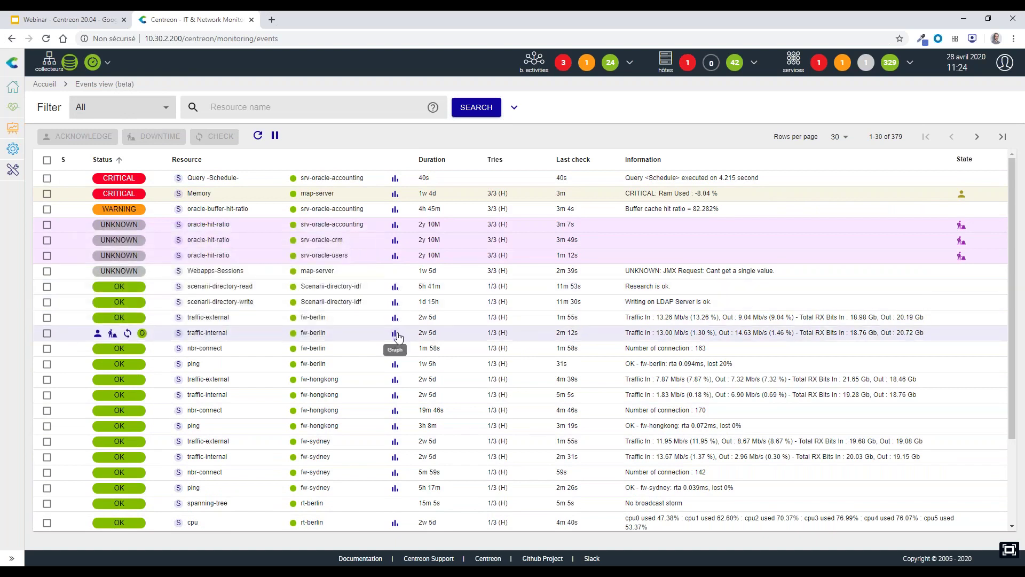
mouse_move(396, 335)
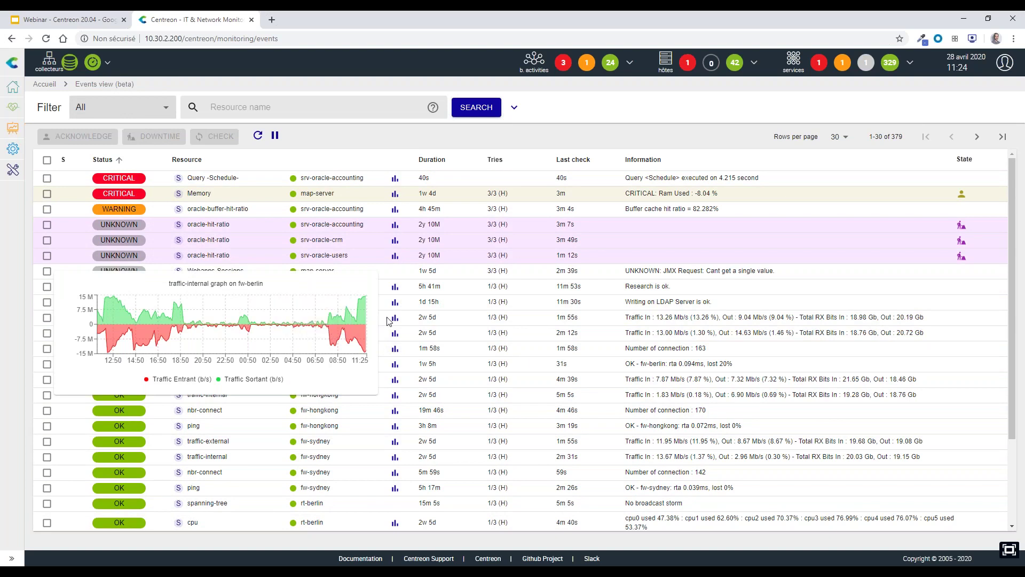
Search the resources for nbr-connect, extending the search expression to nbr-connect|external.
click(270, 107)
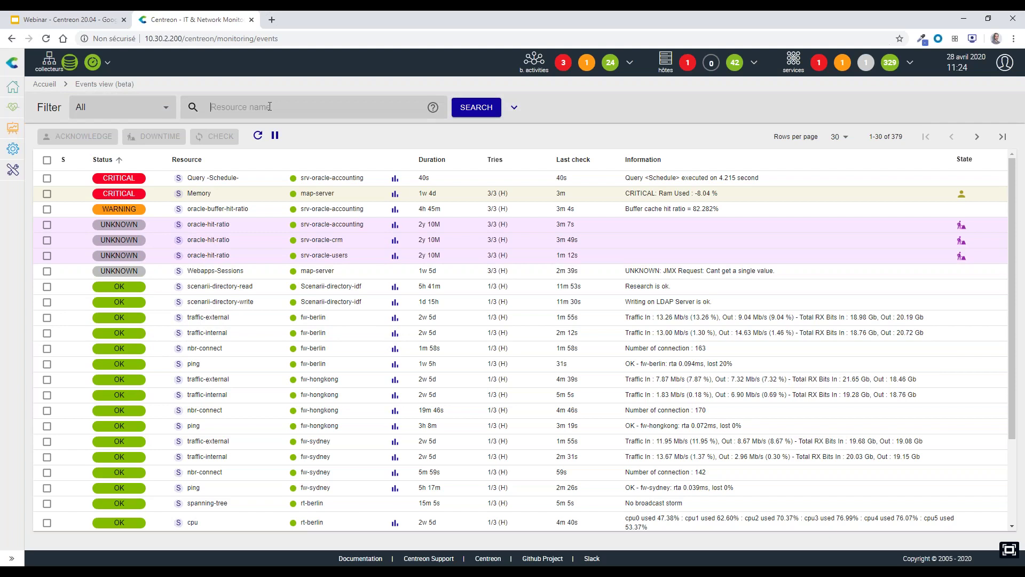
text(nbr-connect)
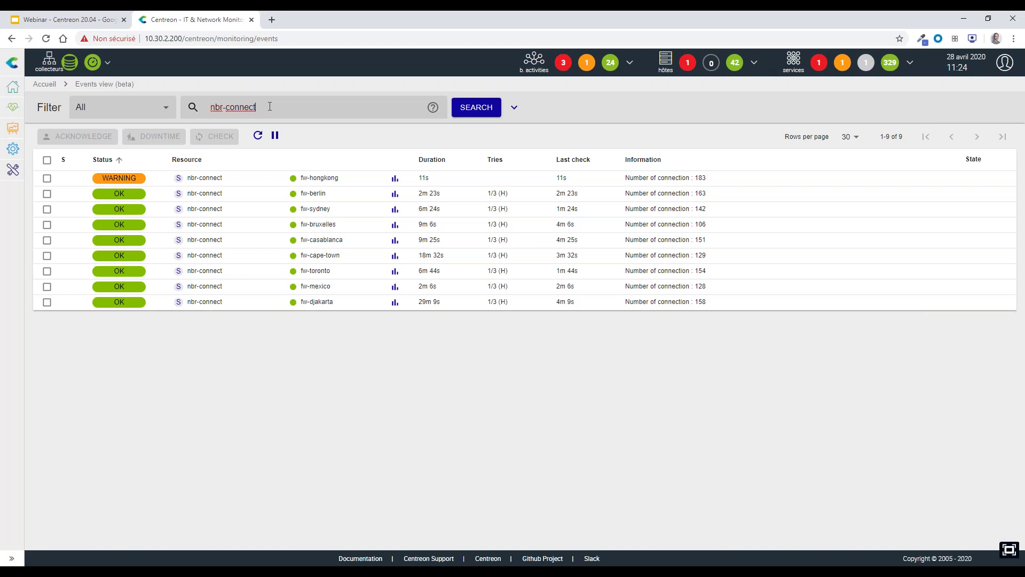
text(external)
key(Return)
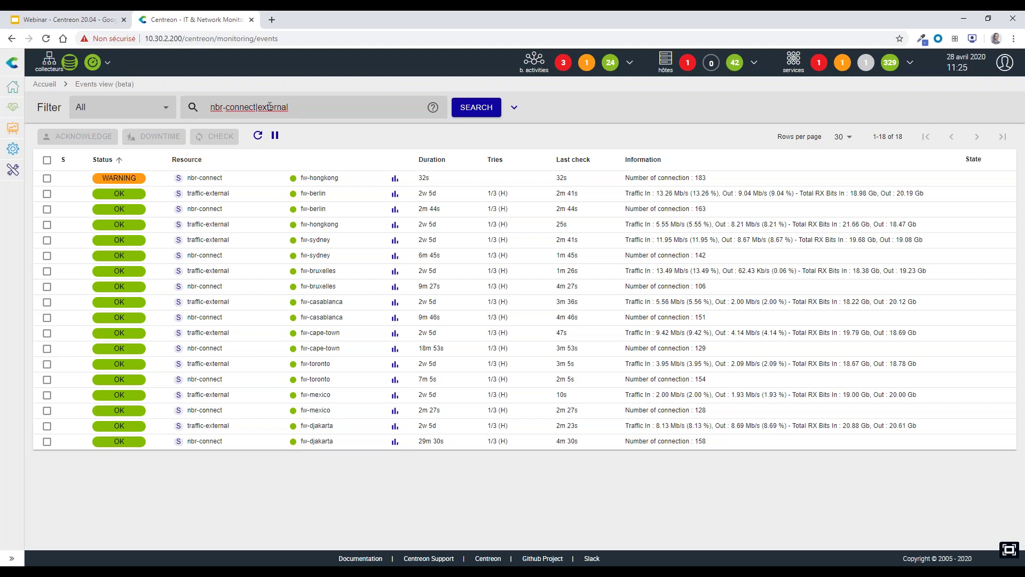
Refine the resource search to h.name:berlin$ s.description:nbr-connect|external.
text(s.description:)
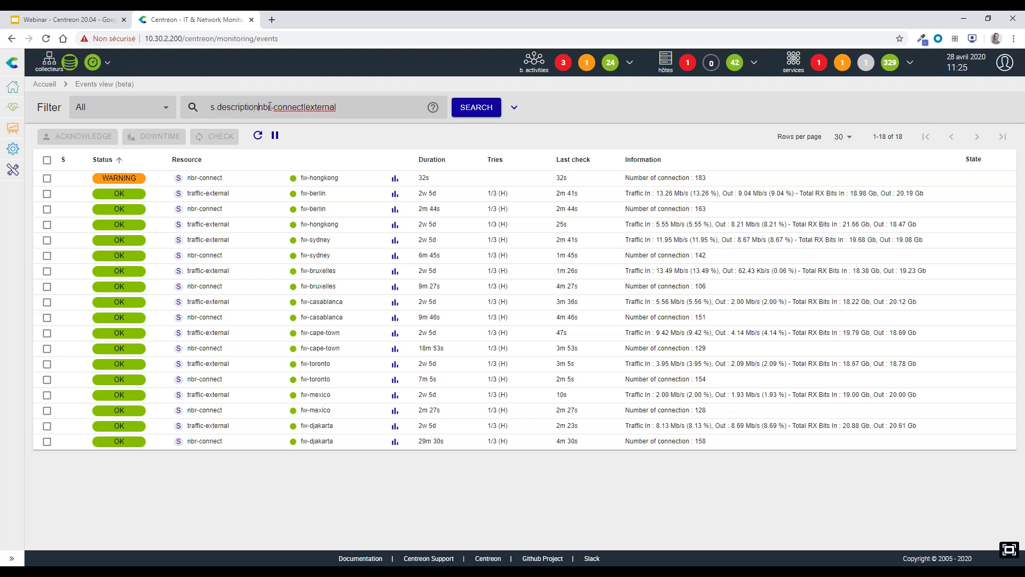
key(Home)
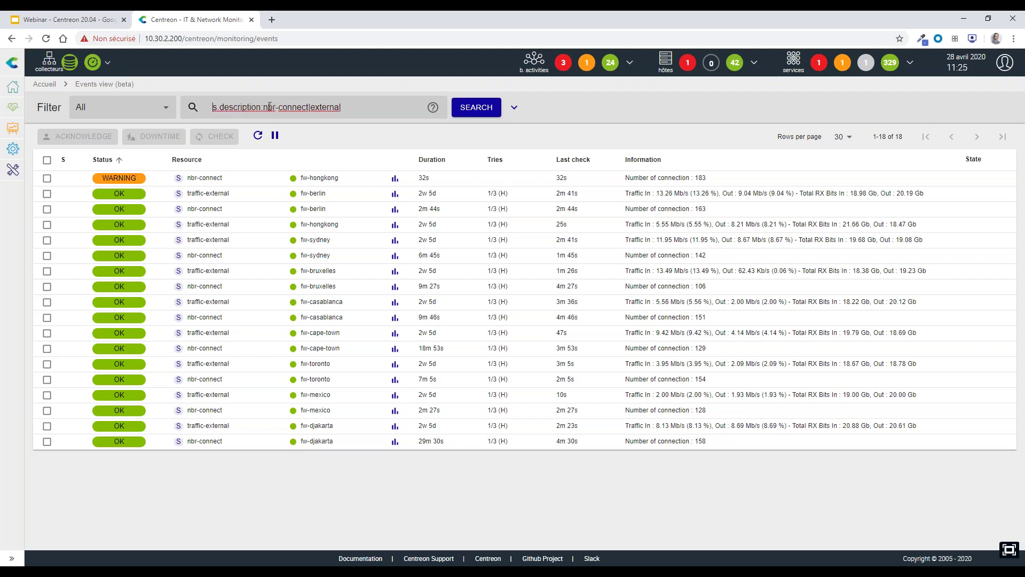
text(h.name)
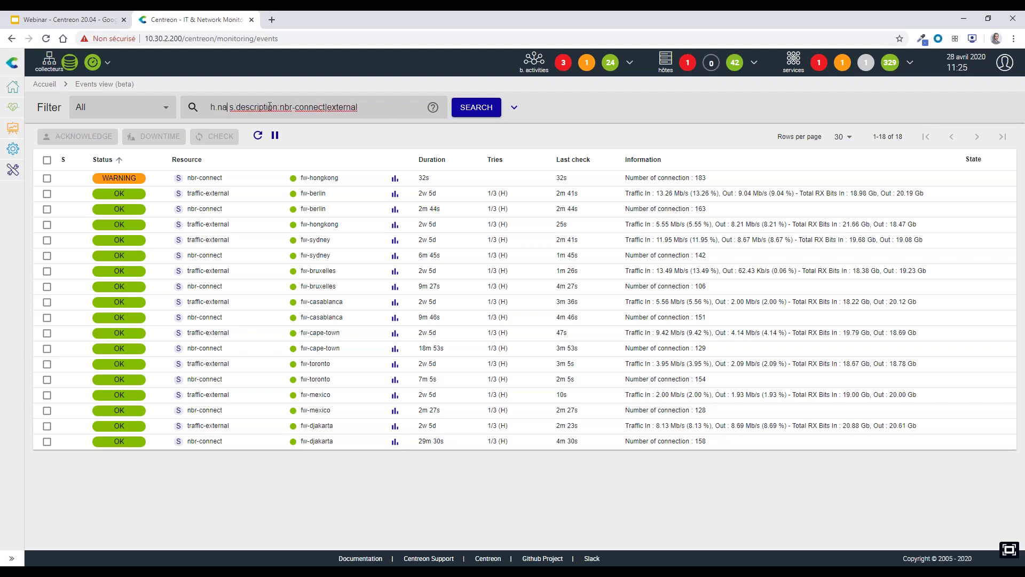
text(:berlin)
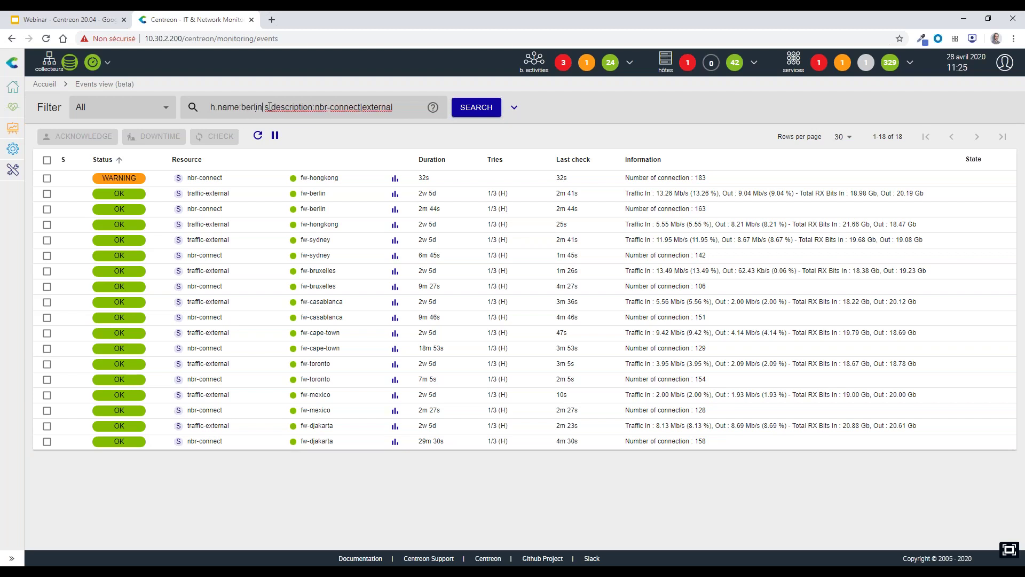
text($)
key(Return)
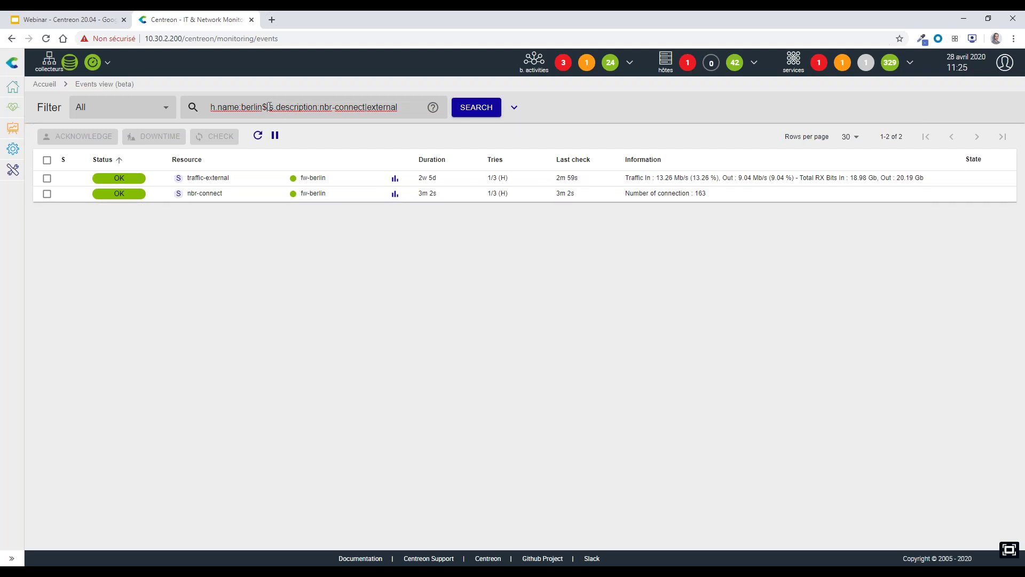
triple_click(289, 106)
triple_click(318, 110)
triple_click(284, 107)
drag(211, 107, 319, 107)
click(319, 107)
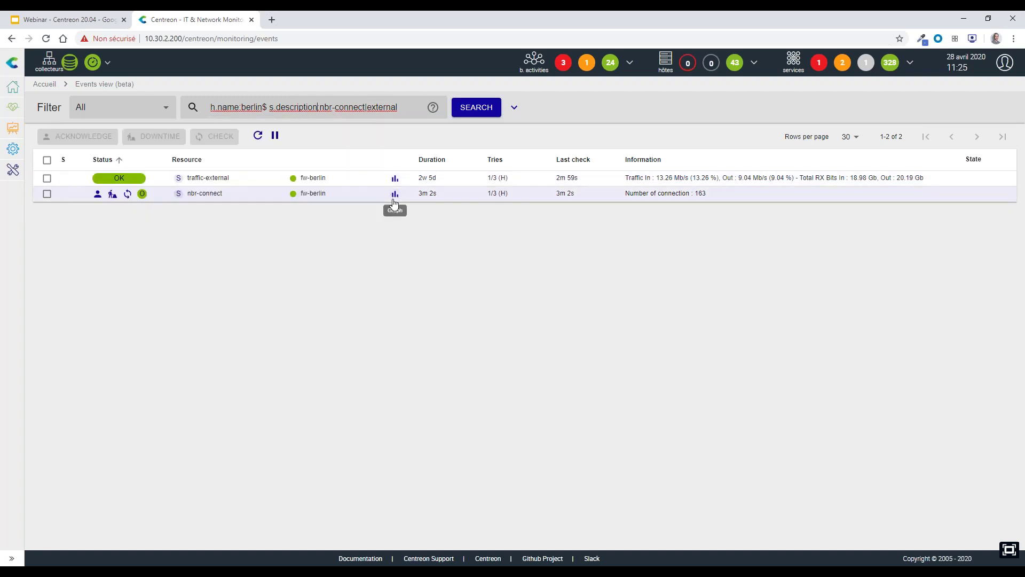
Read the search help's criteria syntax and regular expression examples, closing the help when done.
click(433, 109)
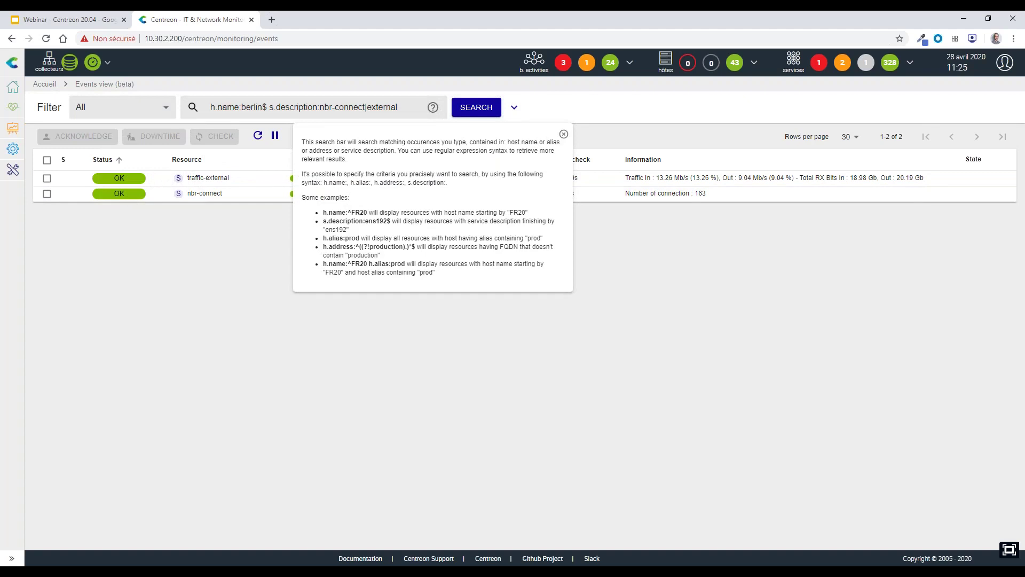
drag(323, 212, 353, 247)
click(324, 226)
click(351, 233)
click(357, 247)
drag(323, 212, 545, 248)
click(397, 245)
click(433, 106)
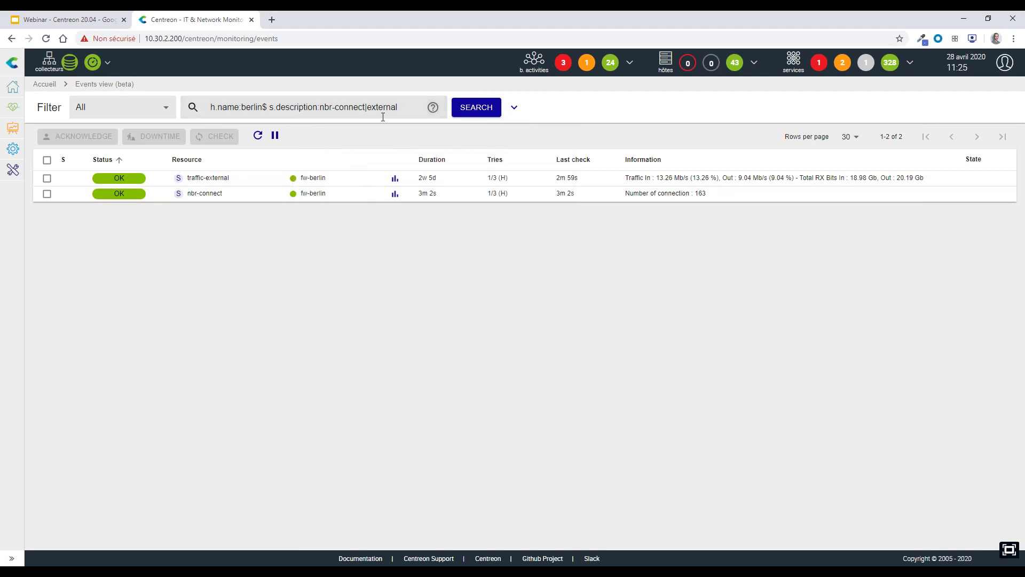
Open the traffic-external graph of fw-berlin and set its period to the last 7 days.
triple_click(347, 109)
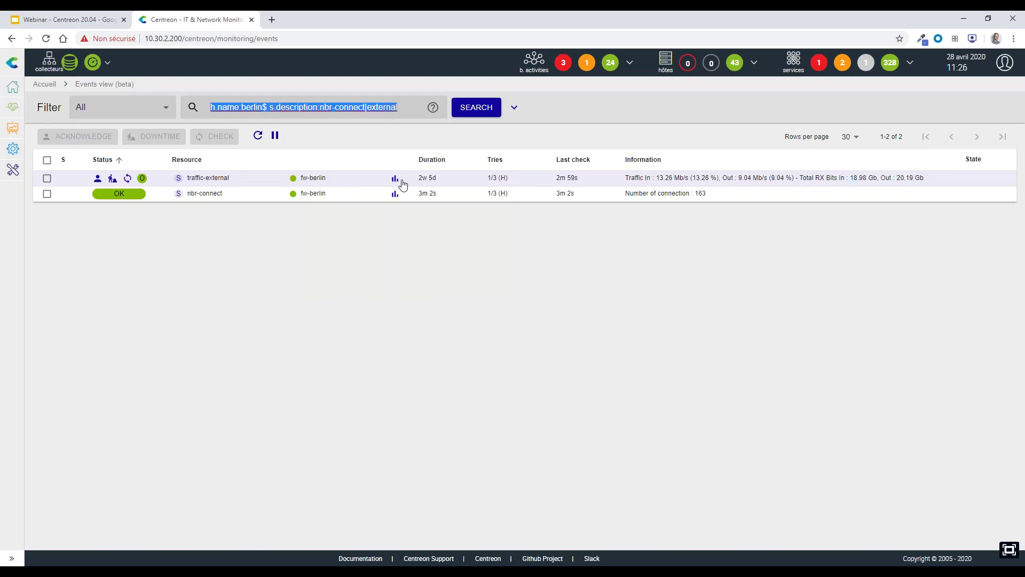
mouse_move(396, 183)
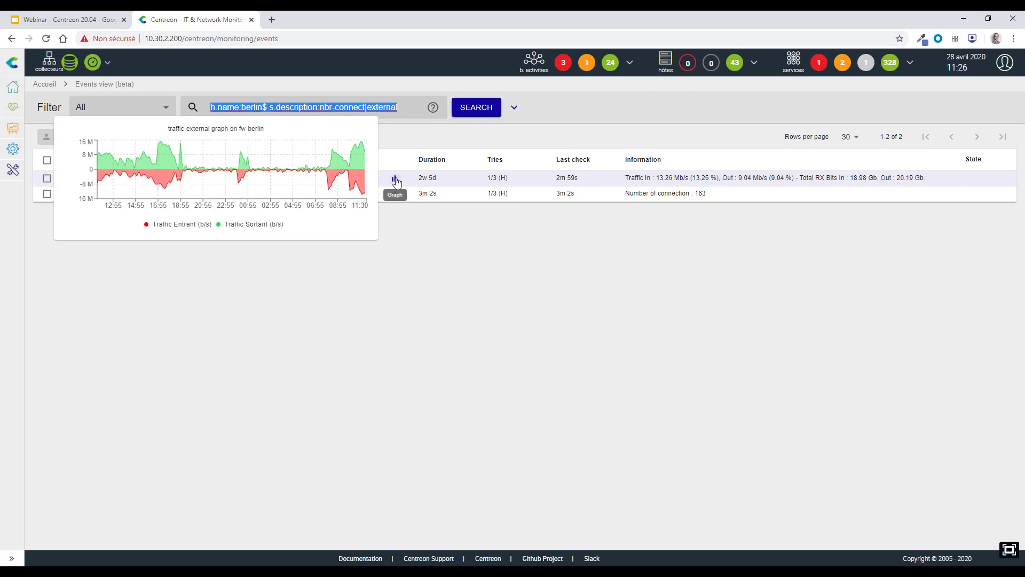
click(395, 182)
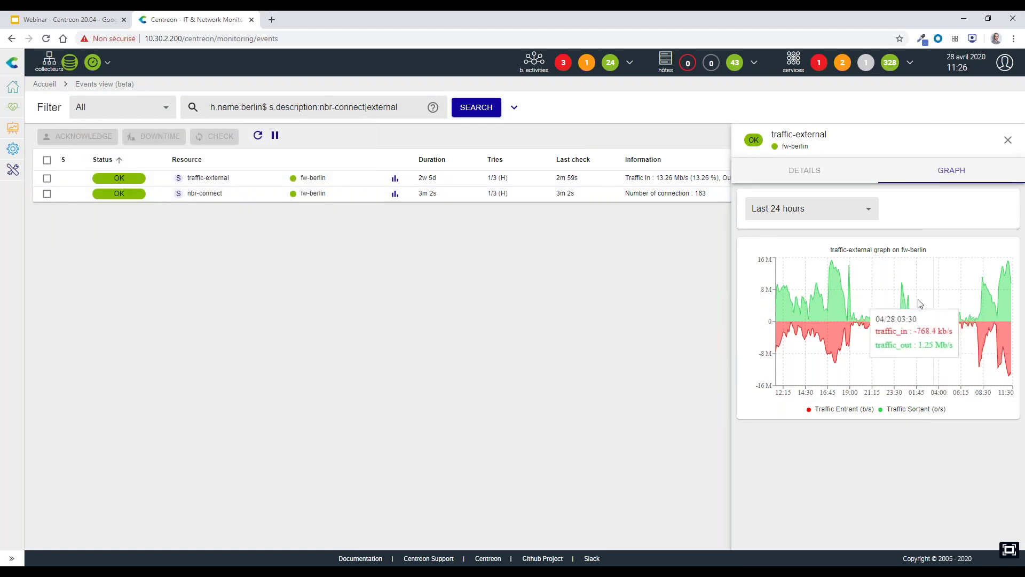
click(854, 213)
click(841, 235)
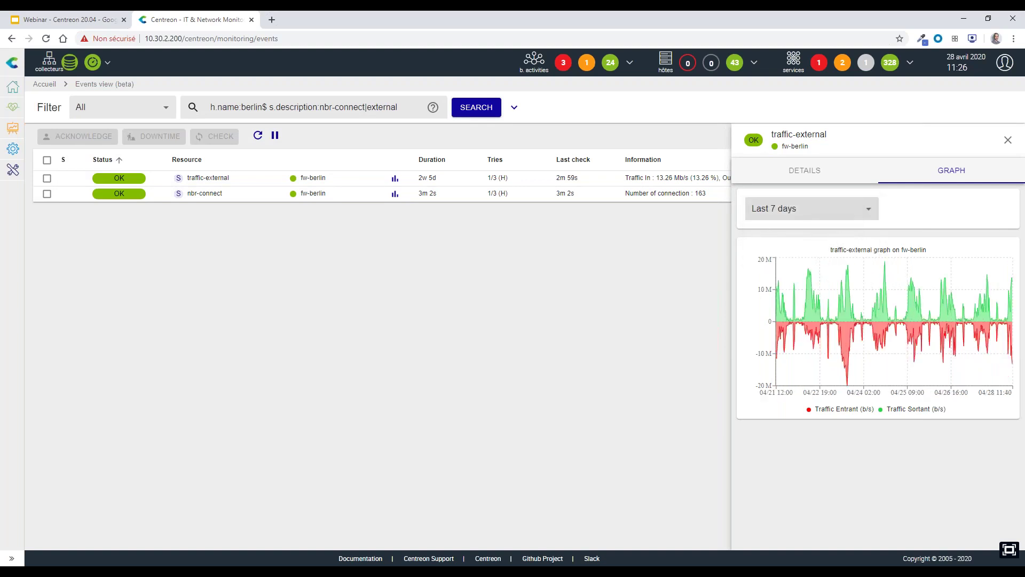
mouse_move(882, 317)
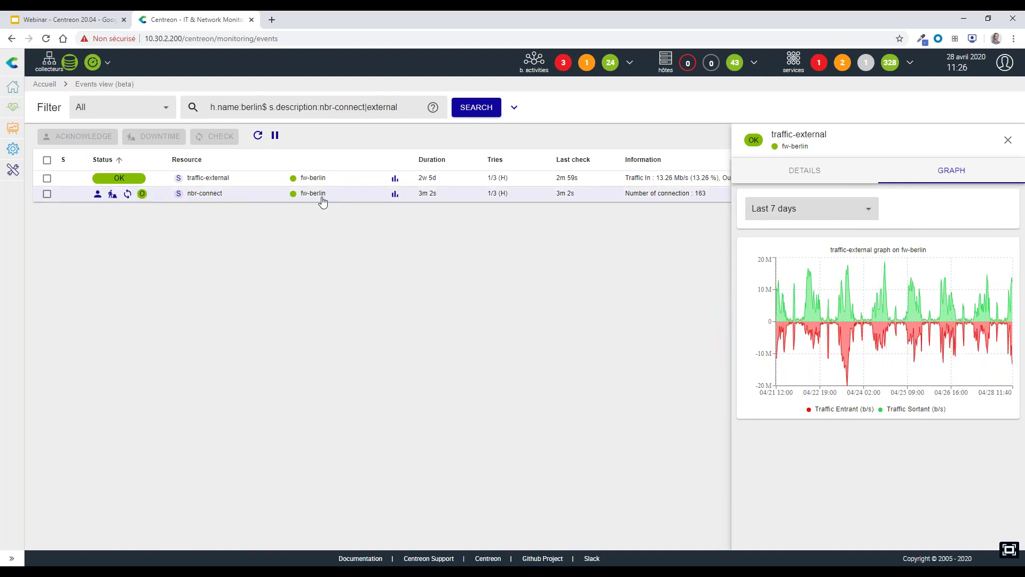
Set the graph period to the last 31 days and switch to the nbr-connect graph of fw-berlin.
click(816, 211)
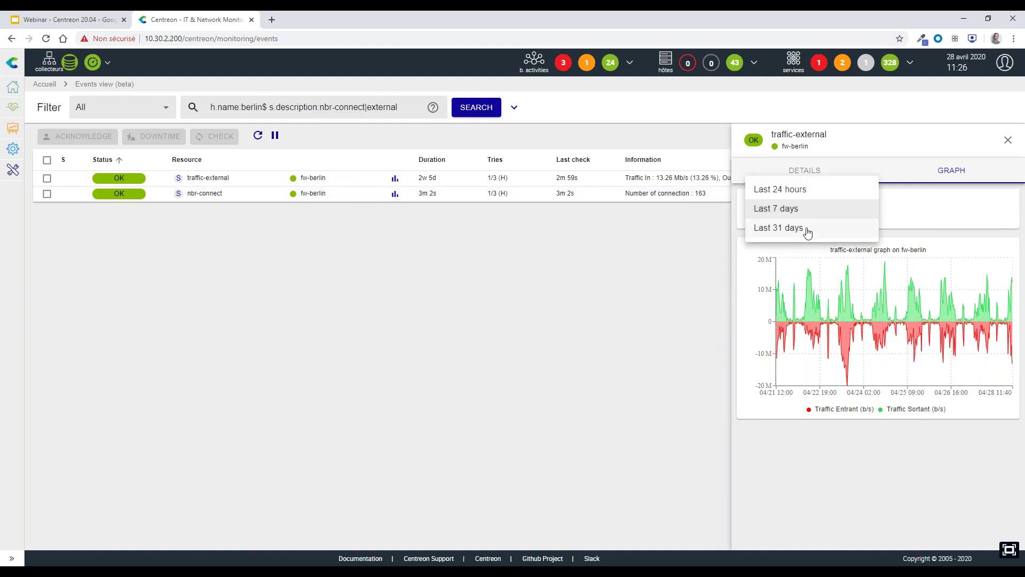
click(806, 229)
click(310, 194)
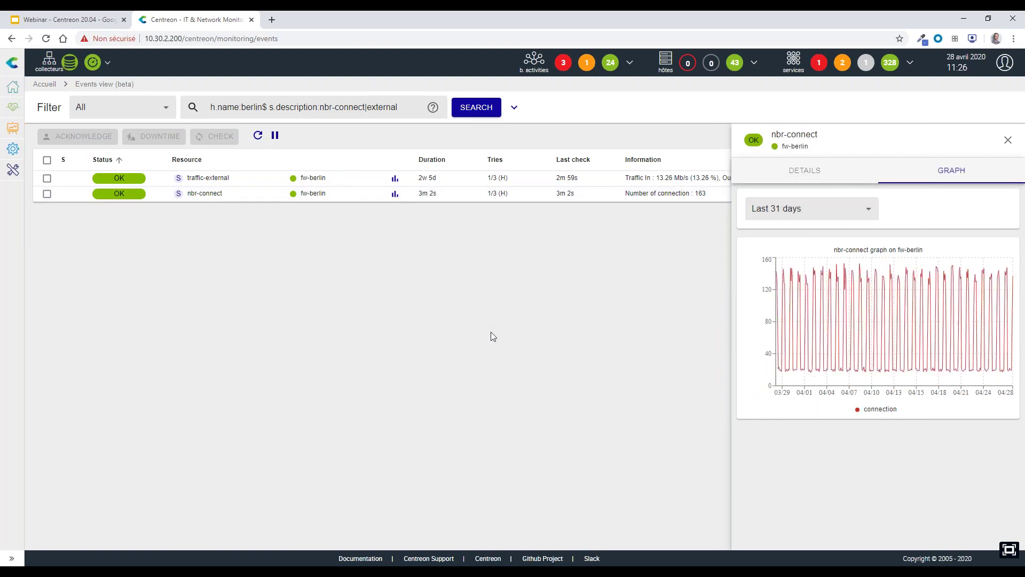
Set the nbr-connect graph period to the last 7 days and open the service's details.
click(811, 211)
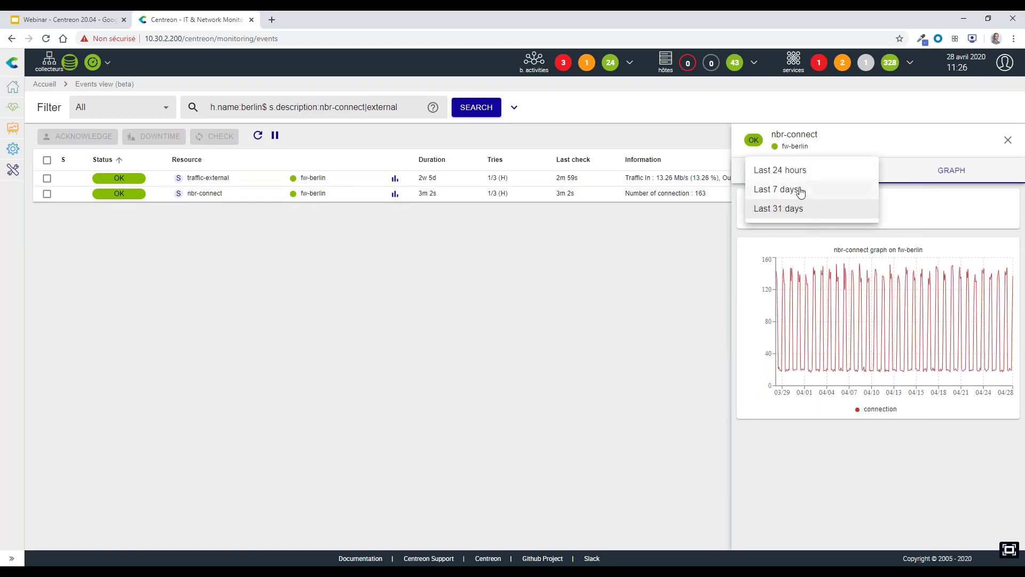
click(794, 187)
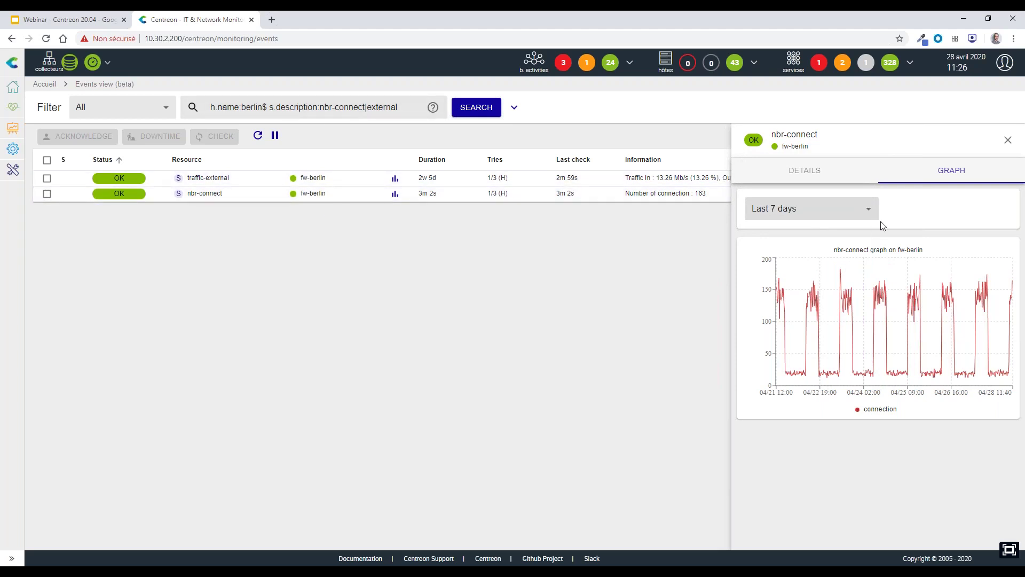
click(824, 172)
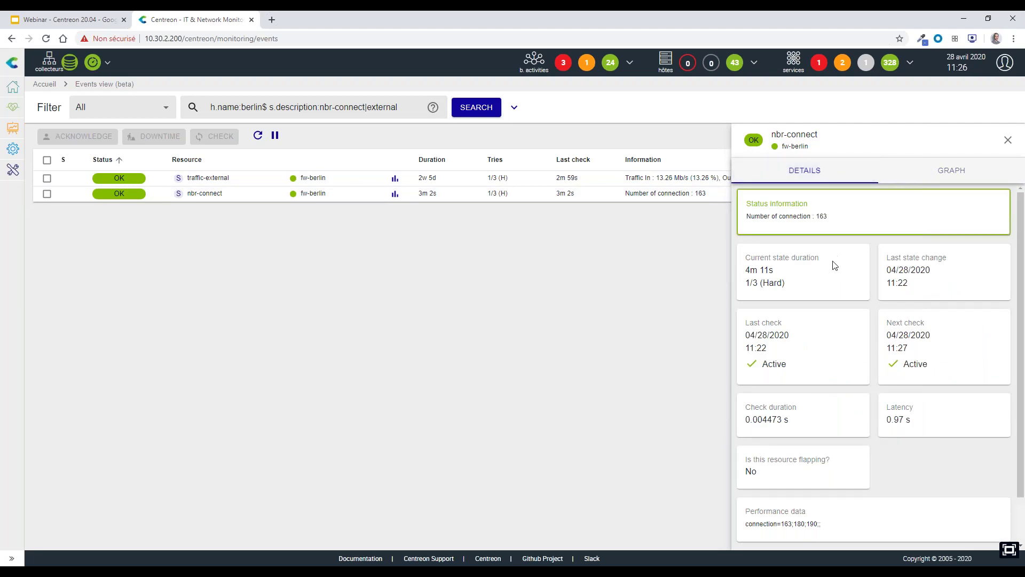
Clear the search text, list all resources again and close the nbr-connect details.
mouse_move(233, 193)
drag(1021, 225, 1017, 318)
scroll(884, 249, up, 1)
drag(276, 107, 332, 107)
key(ctrl+a)
key(BackSpace)
key(Return)
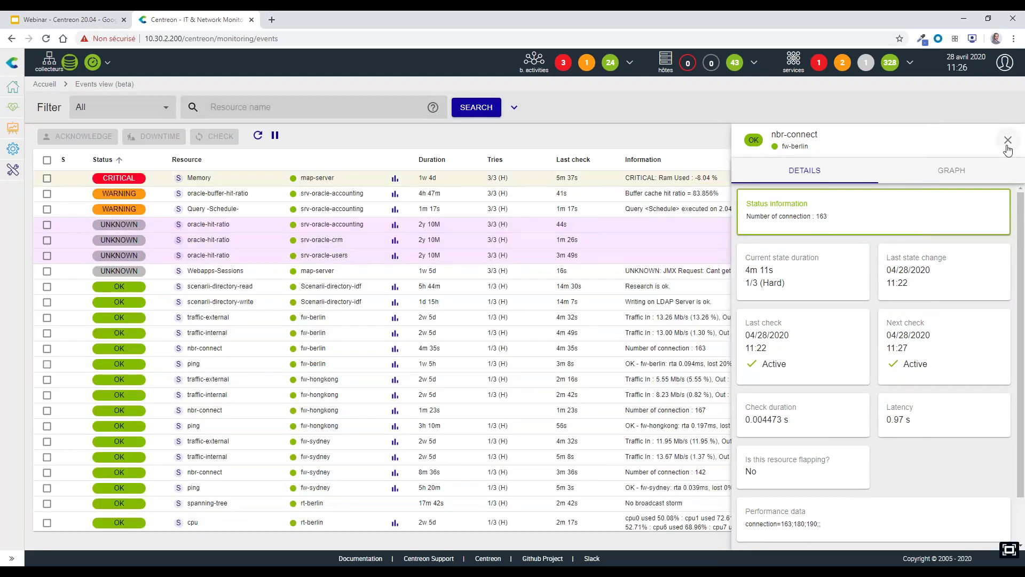
click(1008, 140)
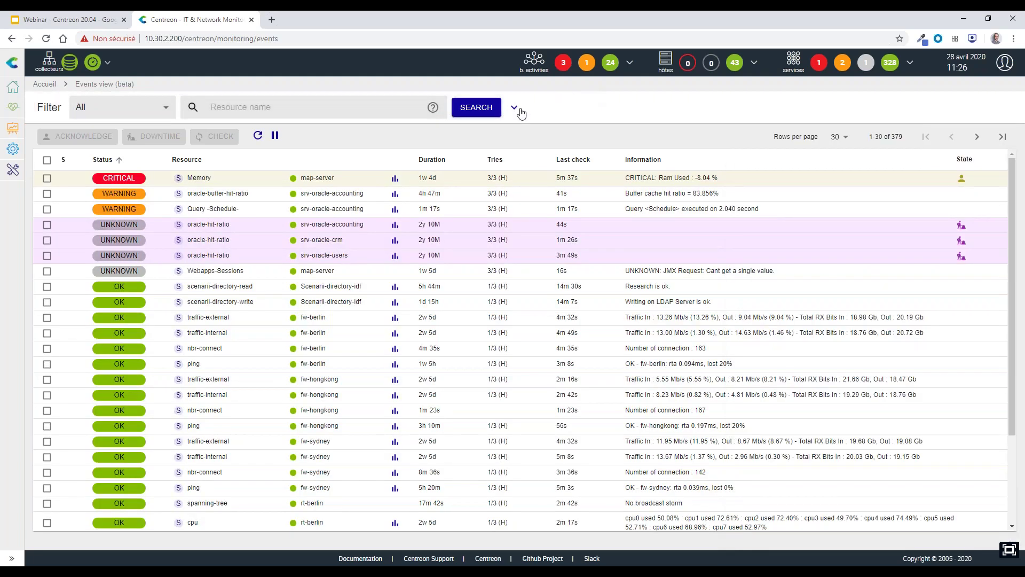
Restrict the resource type criterion to Host and inspect the details of fw-berlin.
click(515, 108)
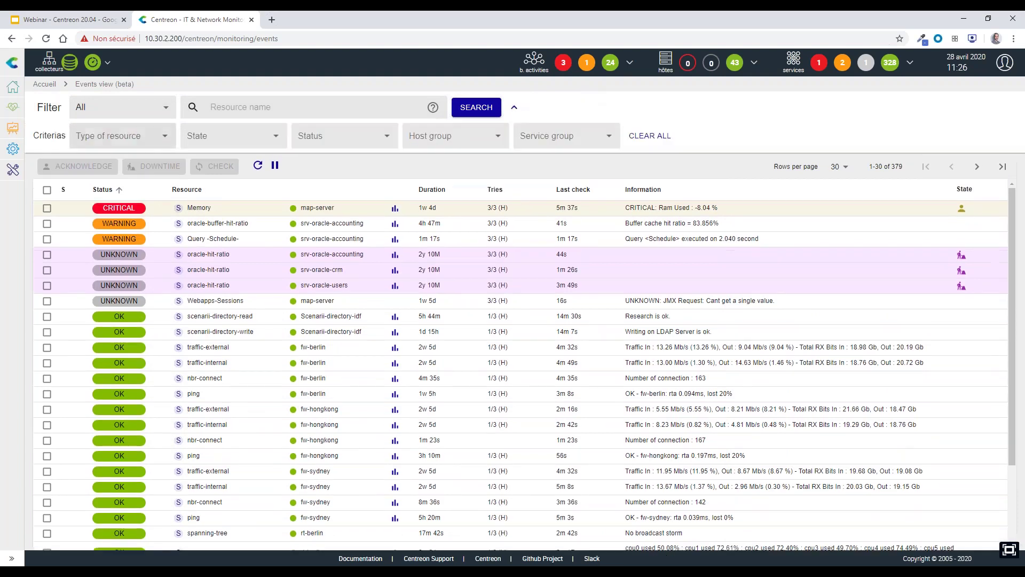
click(164, 137)
click(89, 170)
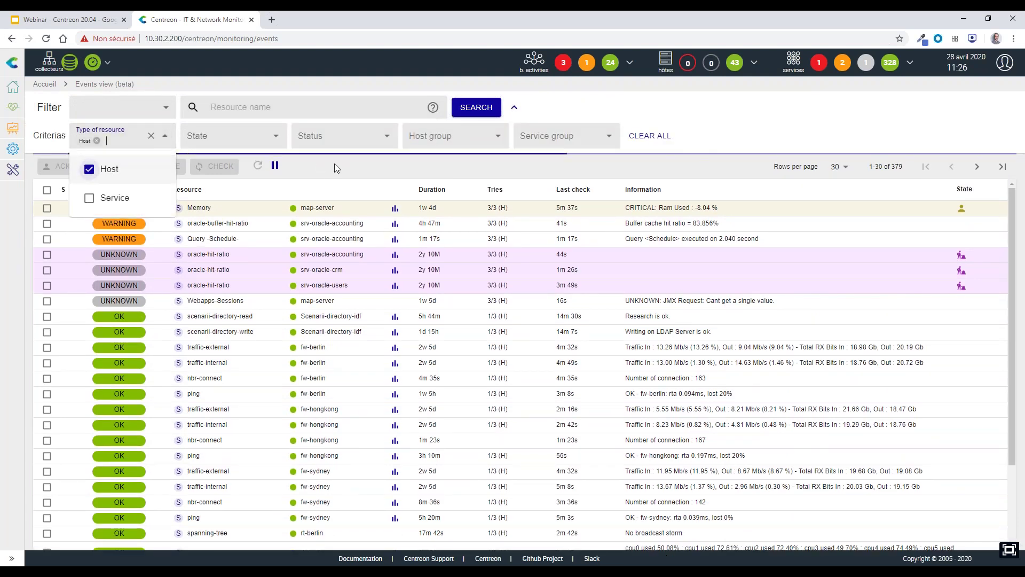
click(336, 163)
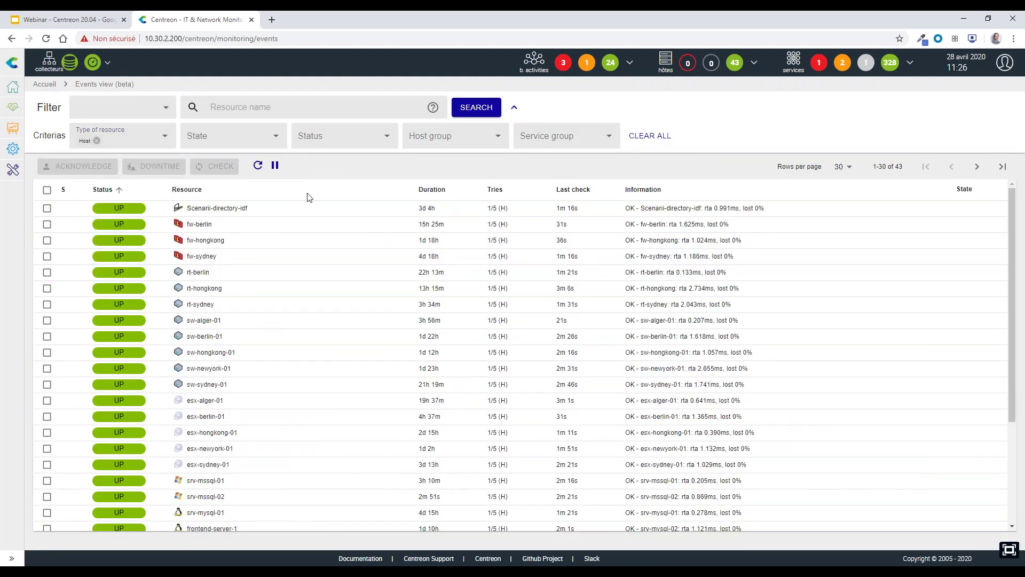
click(304, 230)
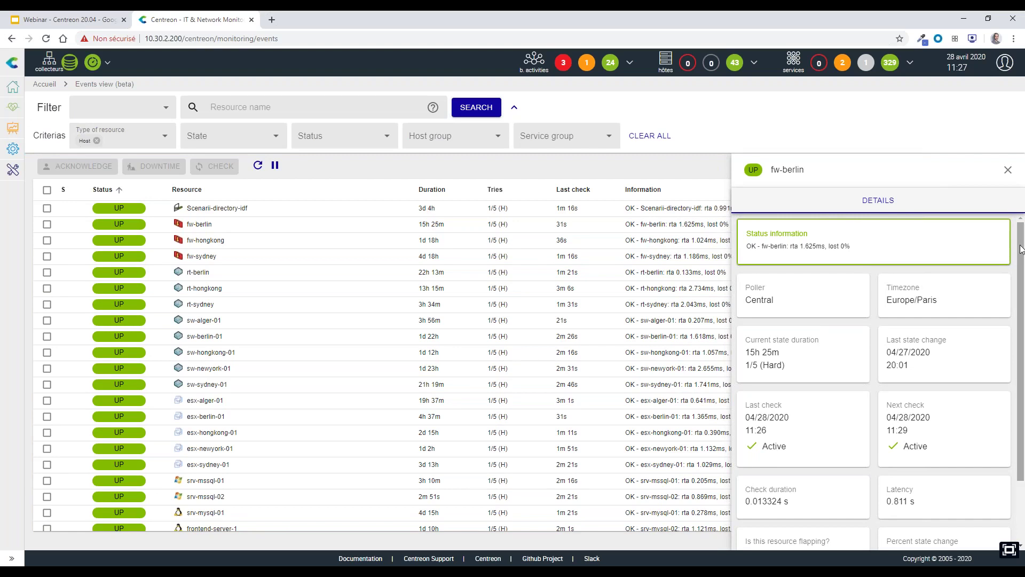
drag(1020, 249, 1020, 199)
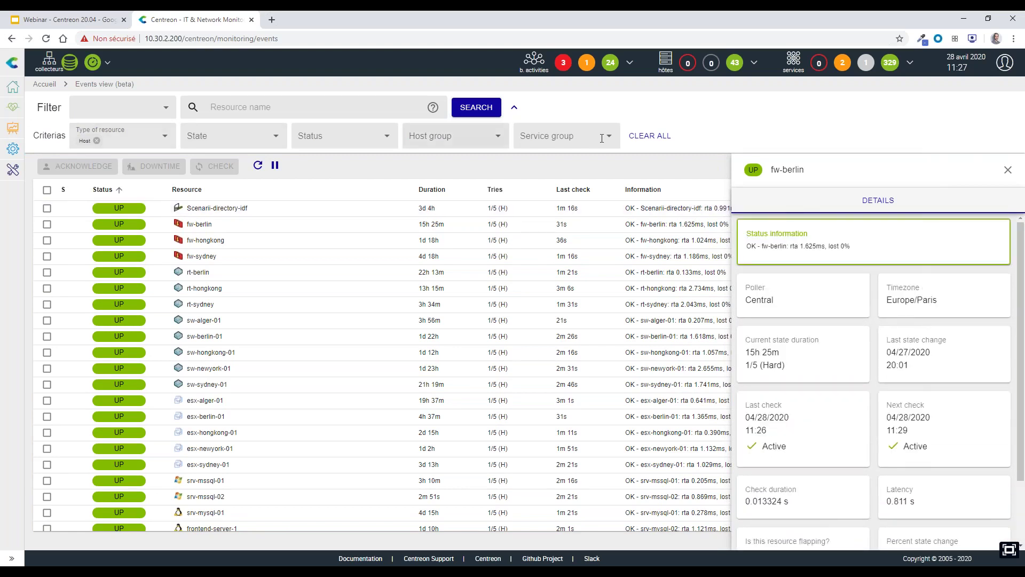
Remove the Host value from the resource type criterion.
click(515, 109)
click(516, 109)
click(150, 135)
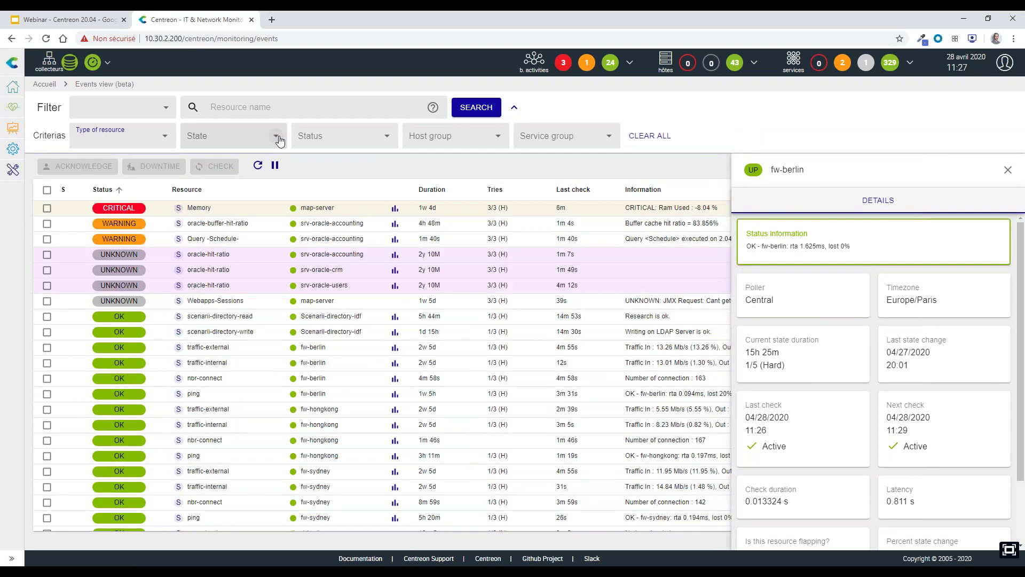
Examine the options offered by the State and Status criteria, leaving none of them selected.
click(276, 136)
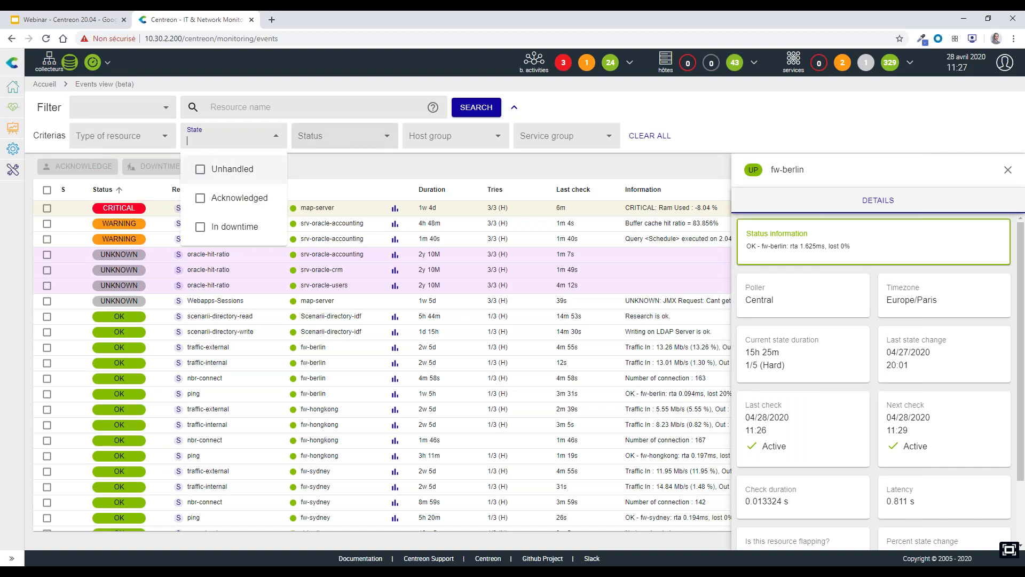
click(330, 135)
click(330, 136)
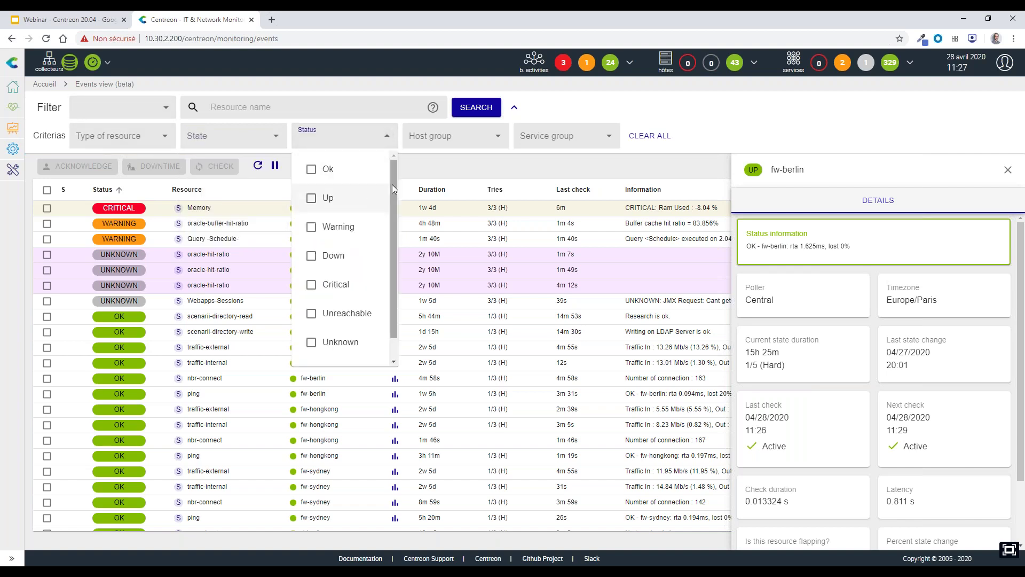
scroll(395, 204, down, 1)
scroll(363, 203, up, 1)
click(313, 199)
click(311, 199)
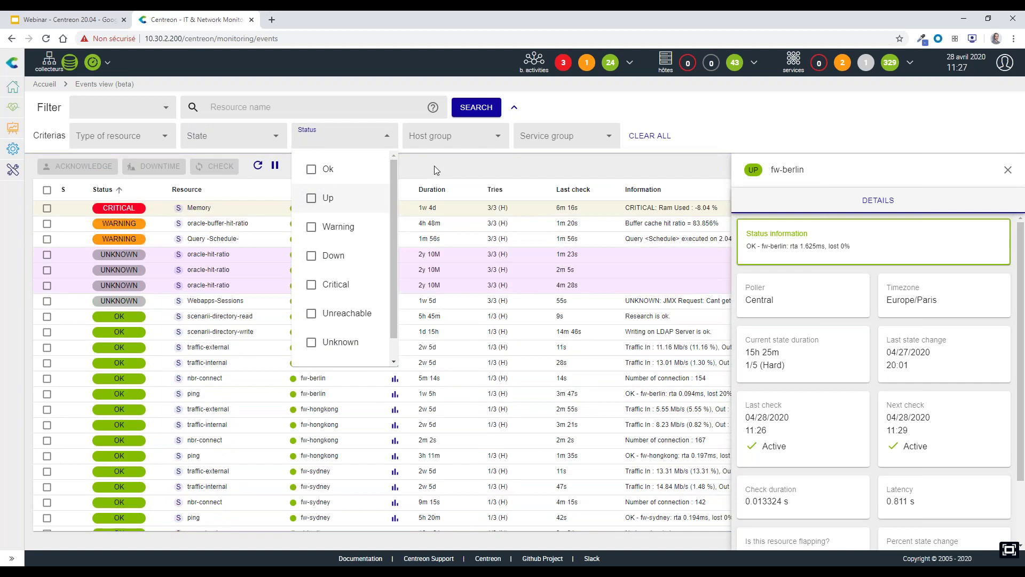
click(434, 169)
Look up esx among the host groups and filter the resources by the ESX group.
click(454, 140)
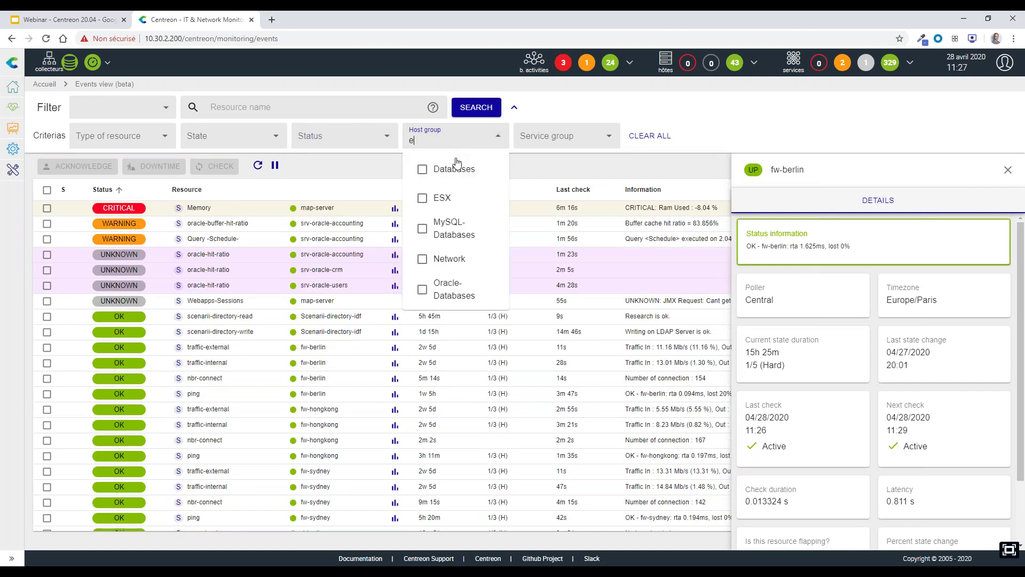
text(esx)
click(435, 169)
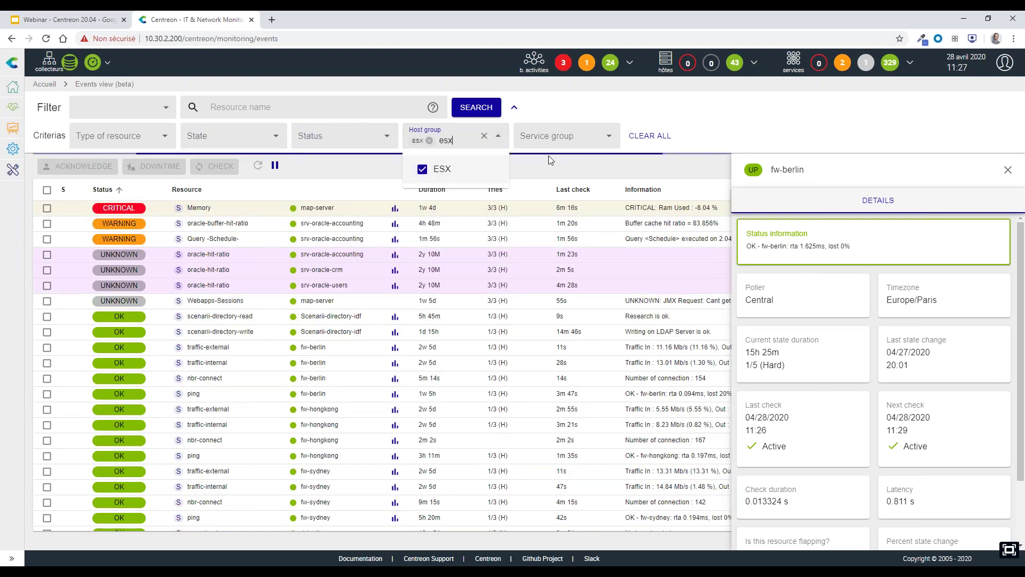
click(548, 155)
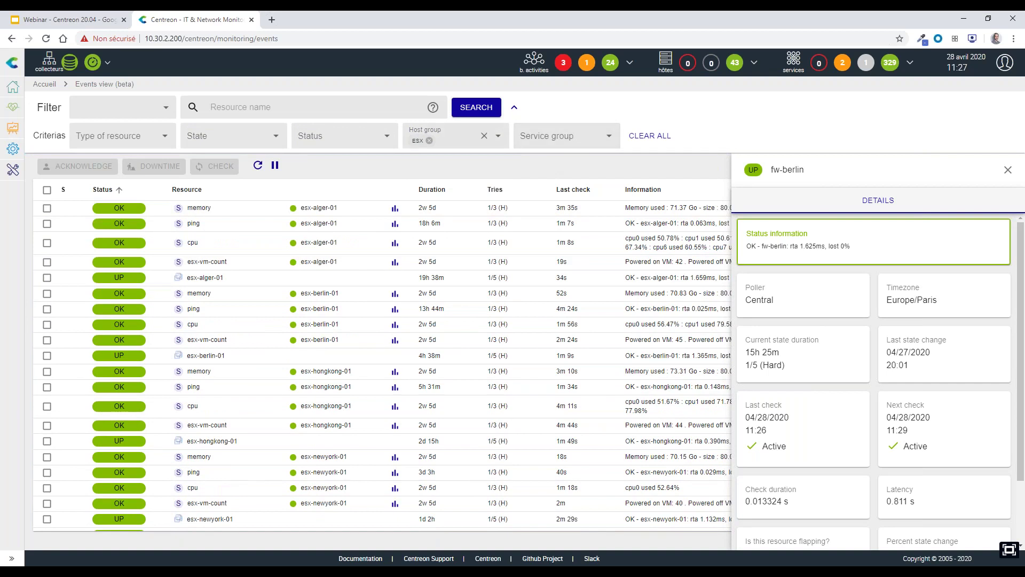
Narrow the ESX host group's resources with a search for ping.
click(300, 112)
text(ping)
key(Return)
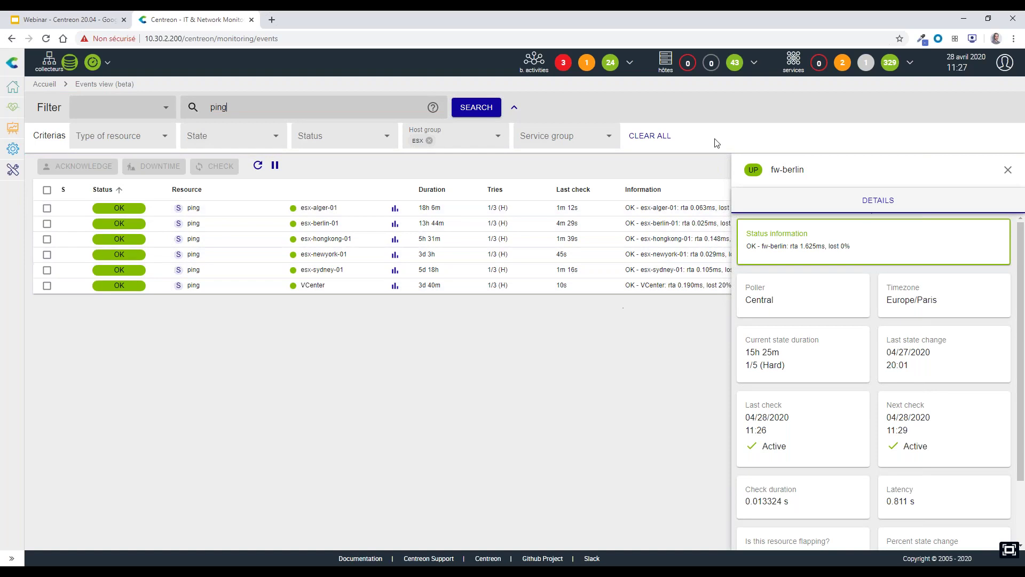
Open the details of the ping service on esx-berlin-01.
drag(292, 113, 214, 108)
click(514, 108)
click(515, 109)
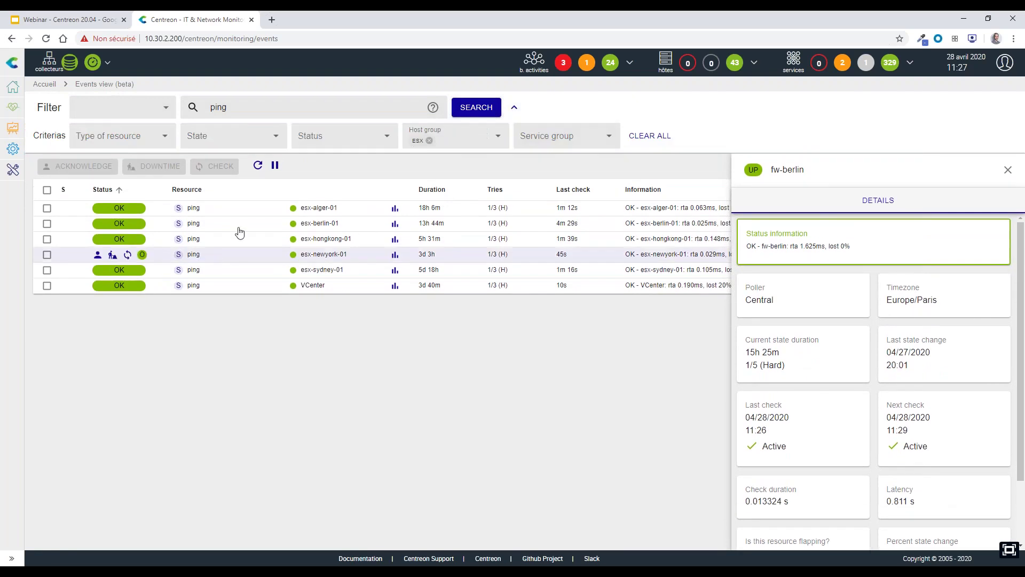
click(272, 224)
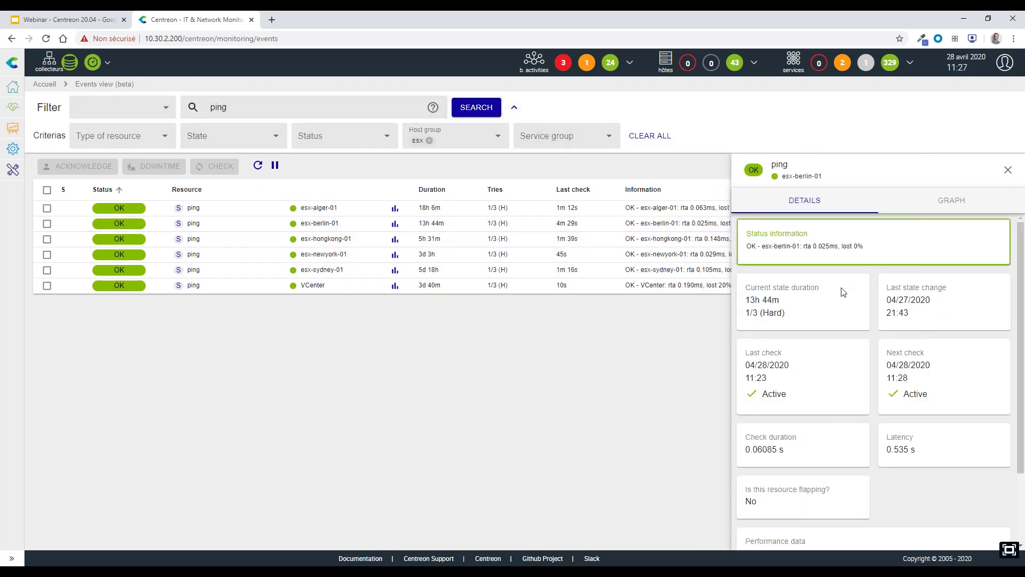
Apply the Unhandled problems filter to the ping search, and clear all filter criteria.
click(162, 109)
click(139, 107)
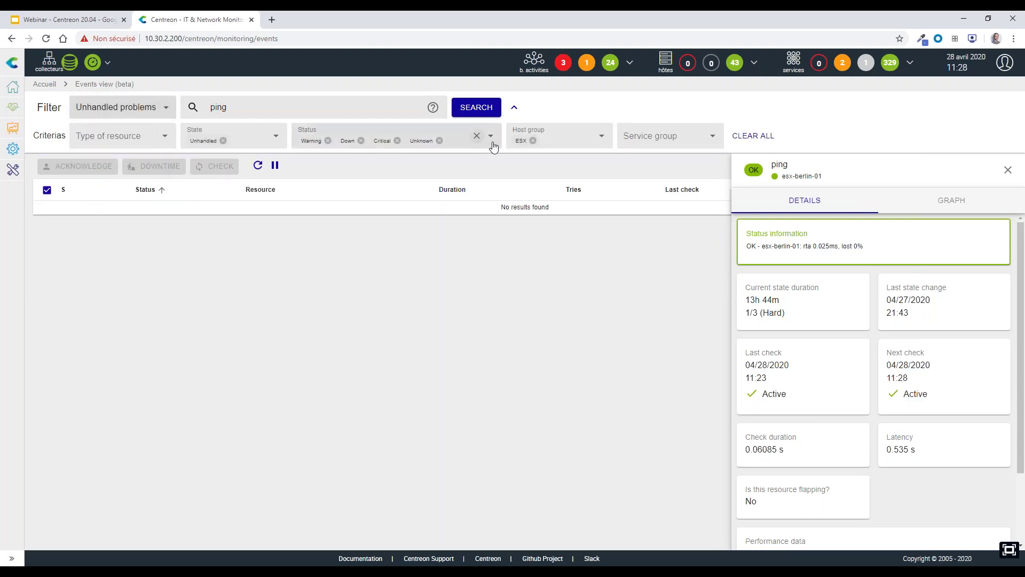
click(753, 136)
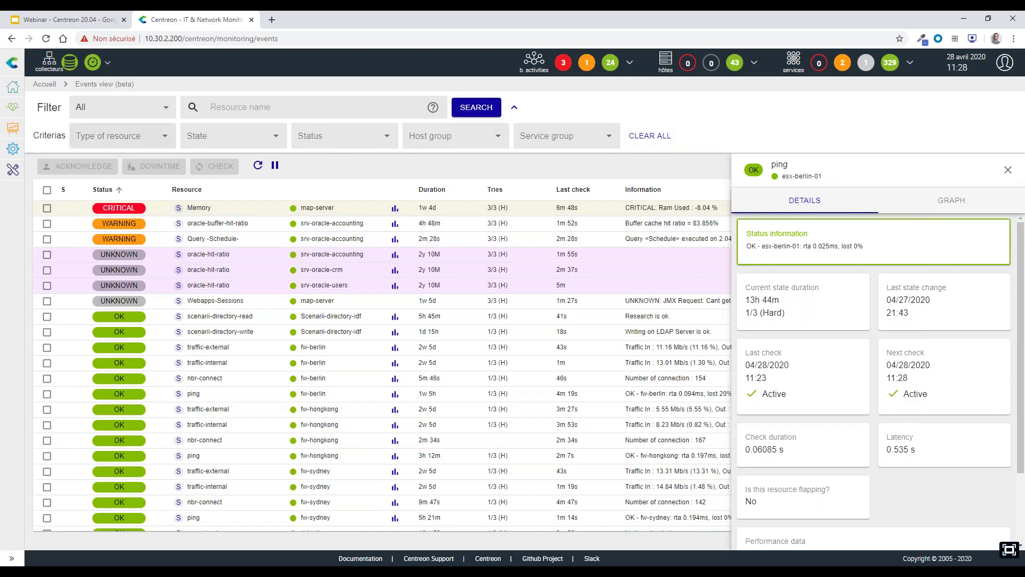
Filter the whole list by Unhandled problems, then collapse the criteria and close the ping details.
click(128, 107)
click(130, 71)
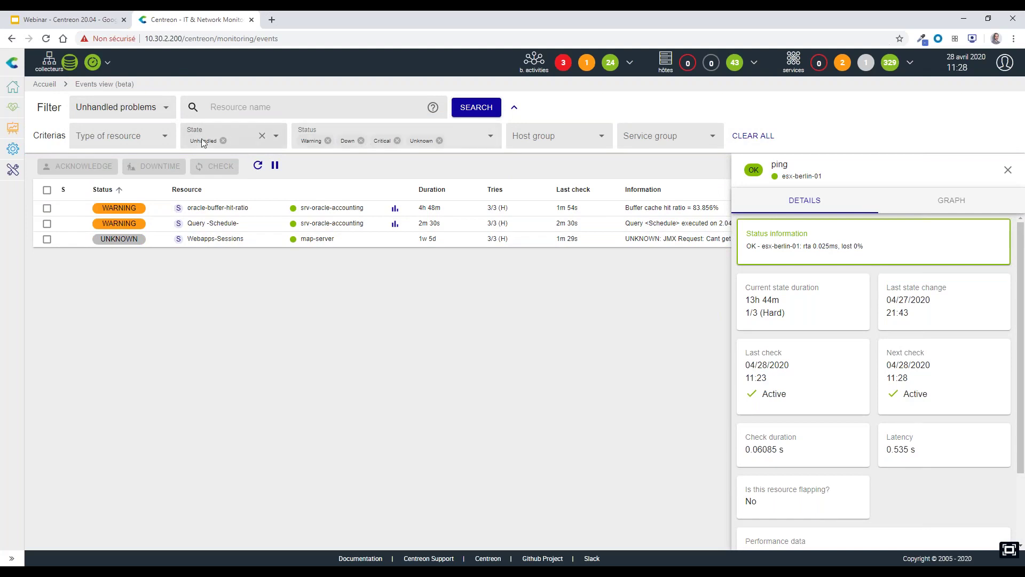
click(515, 109)
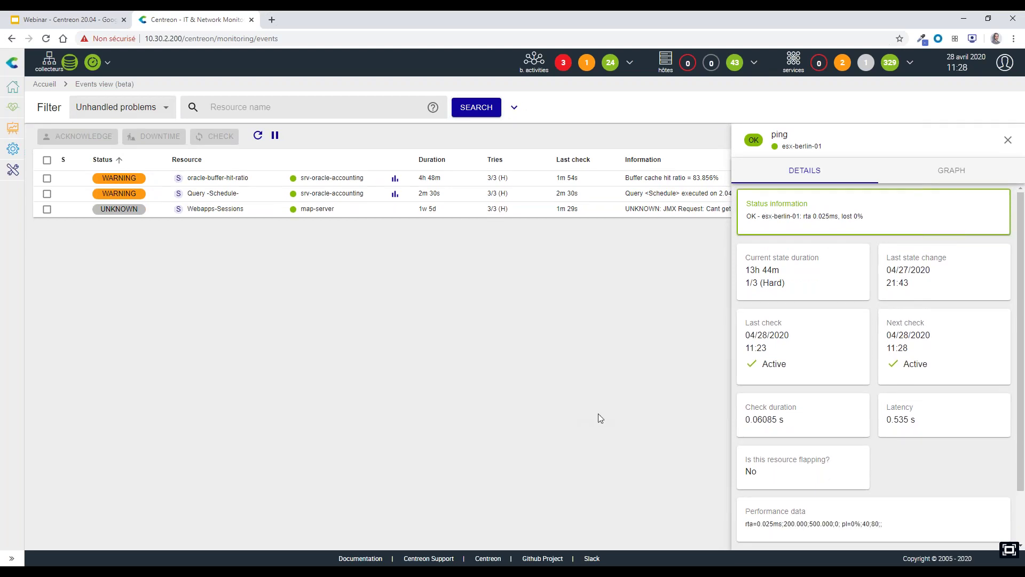
click(1007, 140)
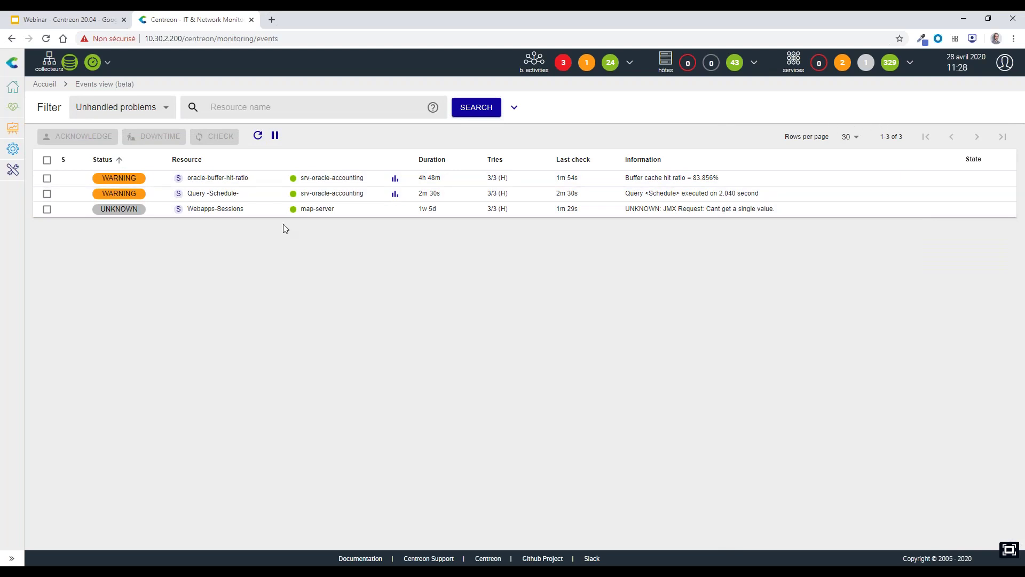
Pause and resume the list's automatic refresh, and refresh the events once manually.
click(273, 137)
click(273, 140)
click(273, 139)
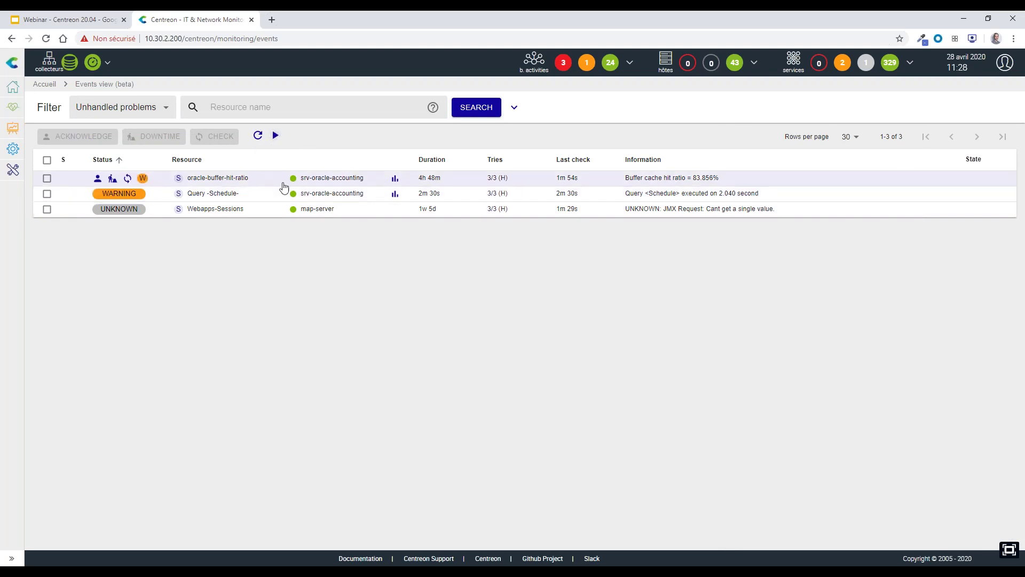
click(275, 137)
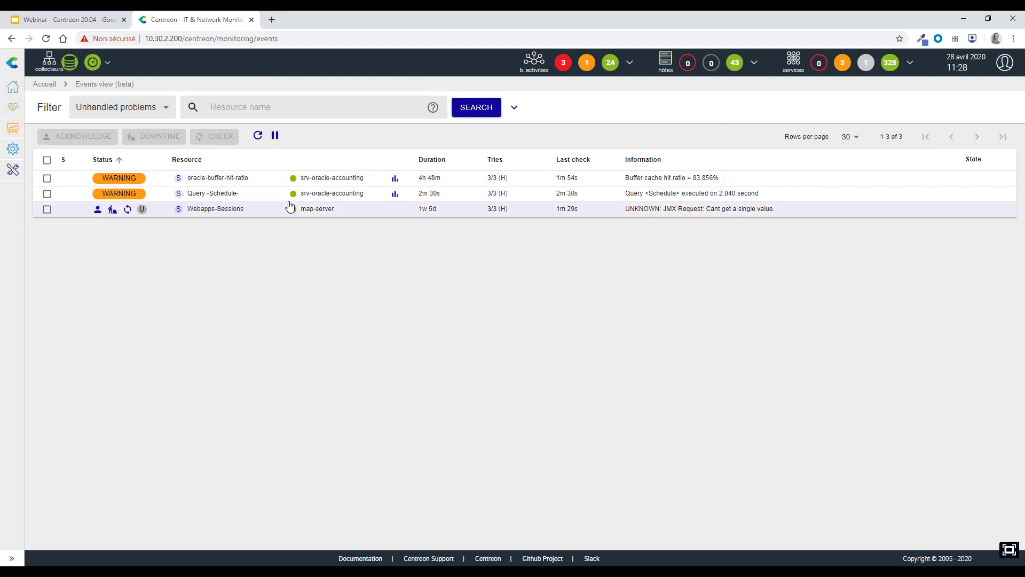
click(259, 136)
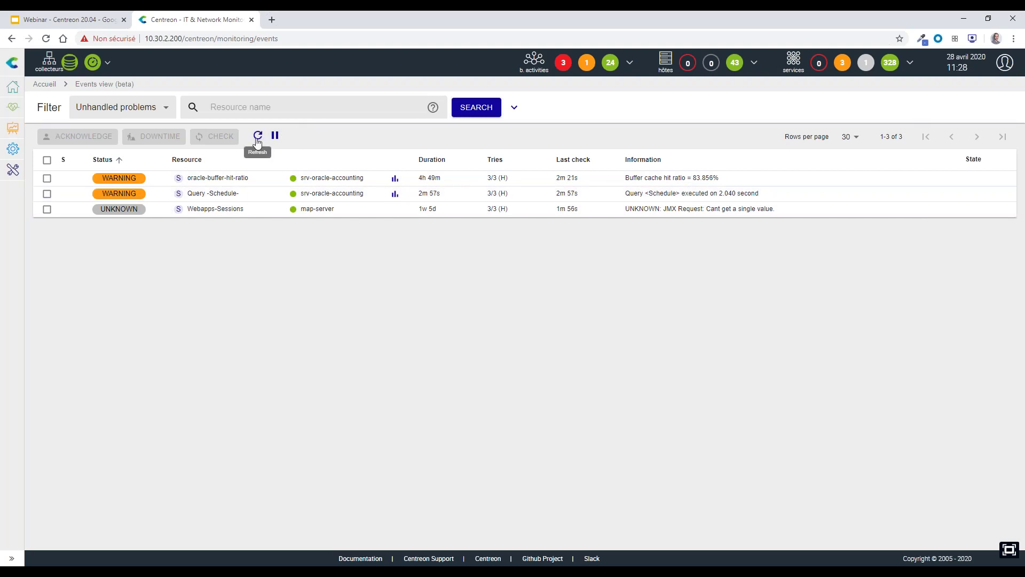
Switch to the Google Slides webinar deck, start presenting and advance to the Events view What's next? slide.
click(103, 22)
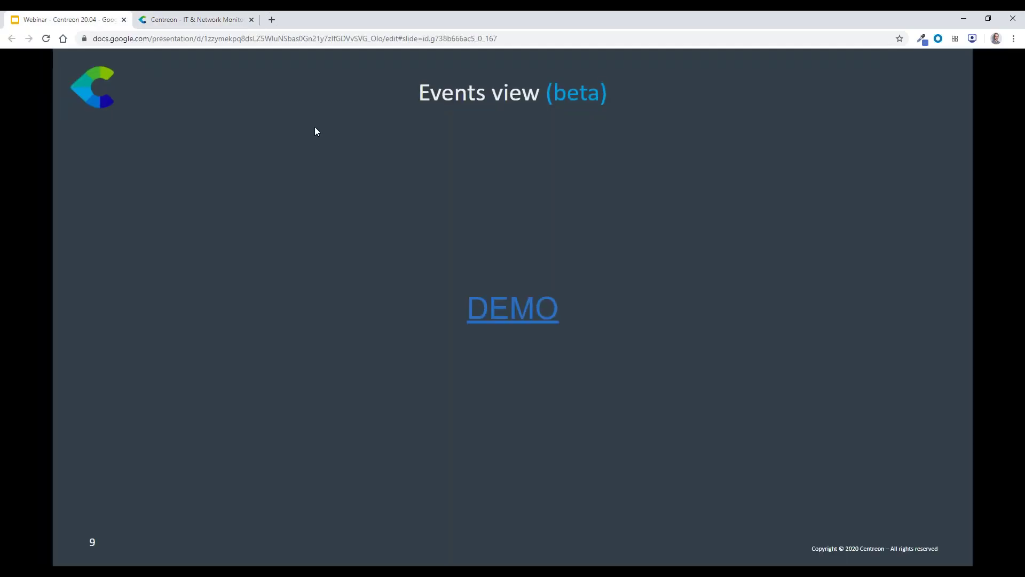
key(ctrl+F5)
key(Right)
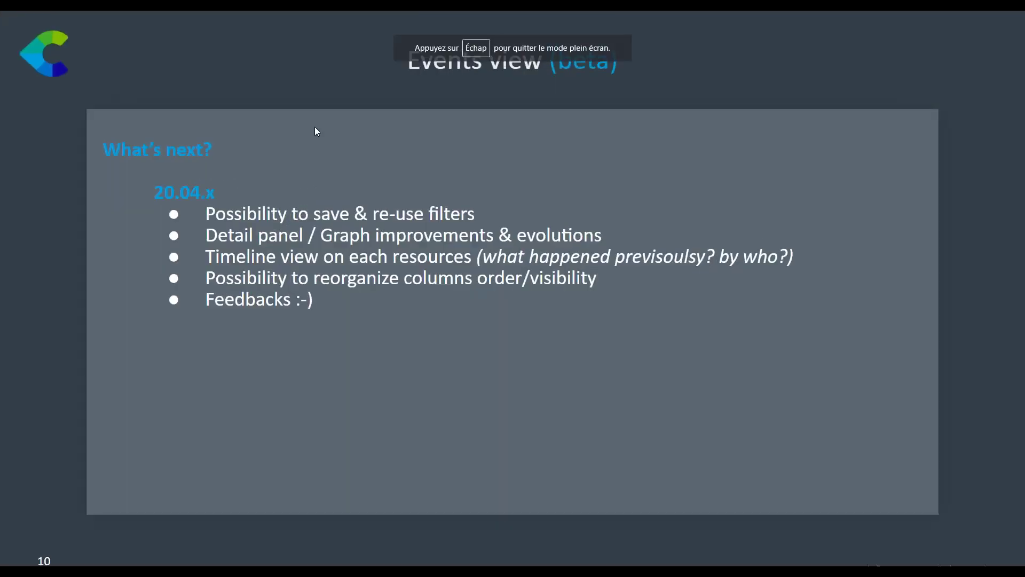